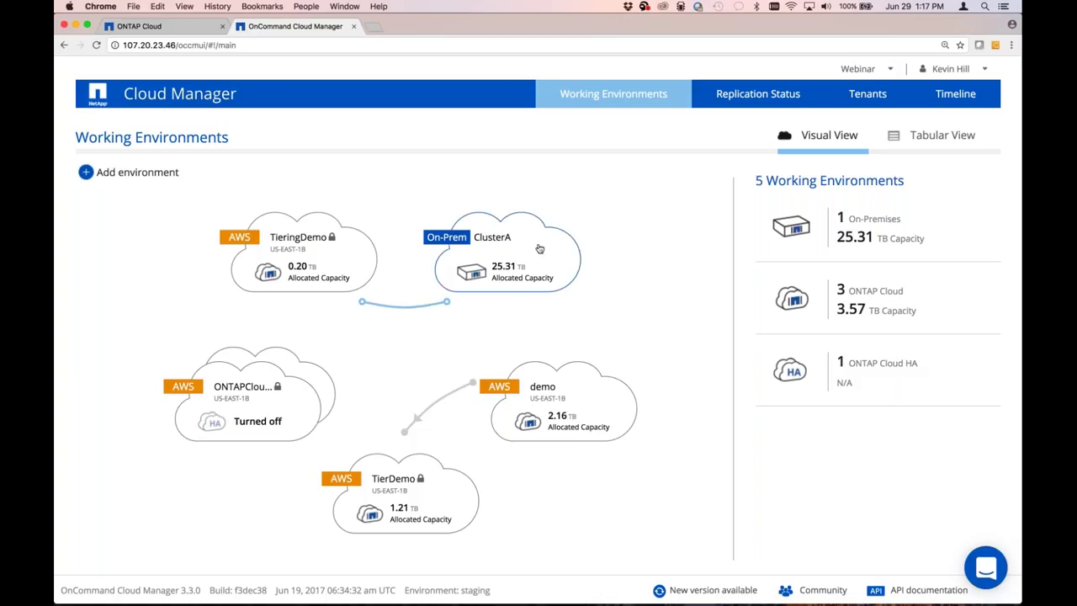
Step: Set up a replication from ClusterA to TieringDemo with GraphData as the source volume
drag(540, 249, 345, 250)
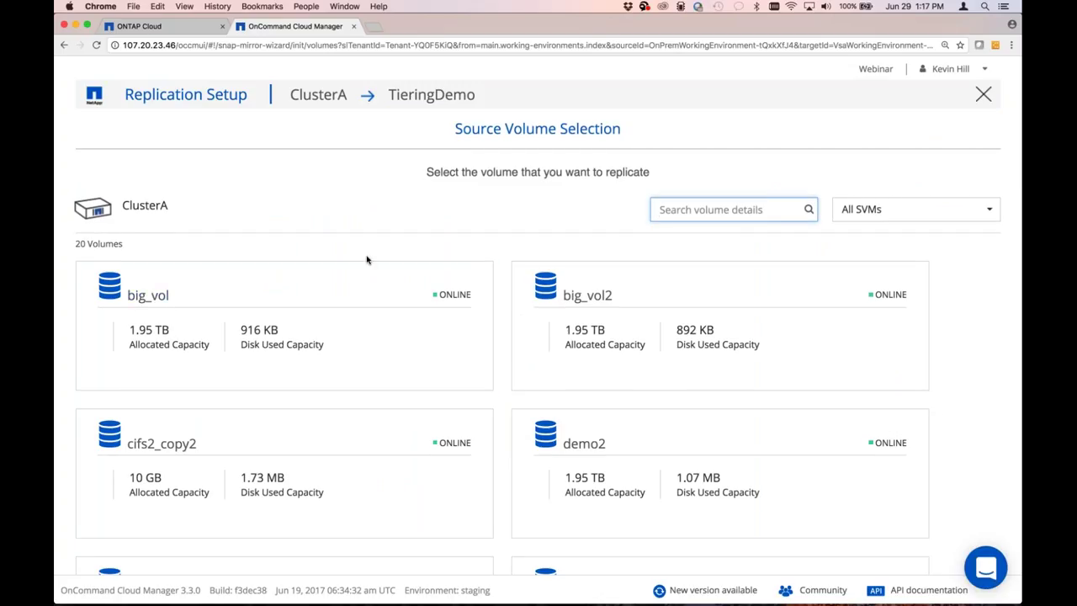
scroll(516, 300, down, 3)
scroll(547, 278, down, 3)
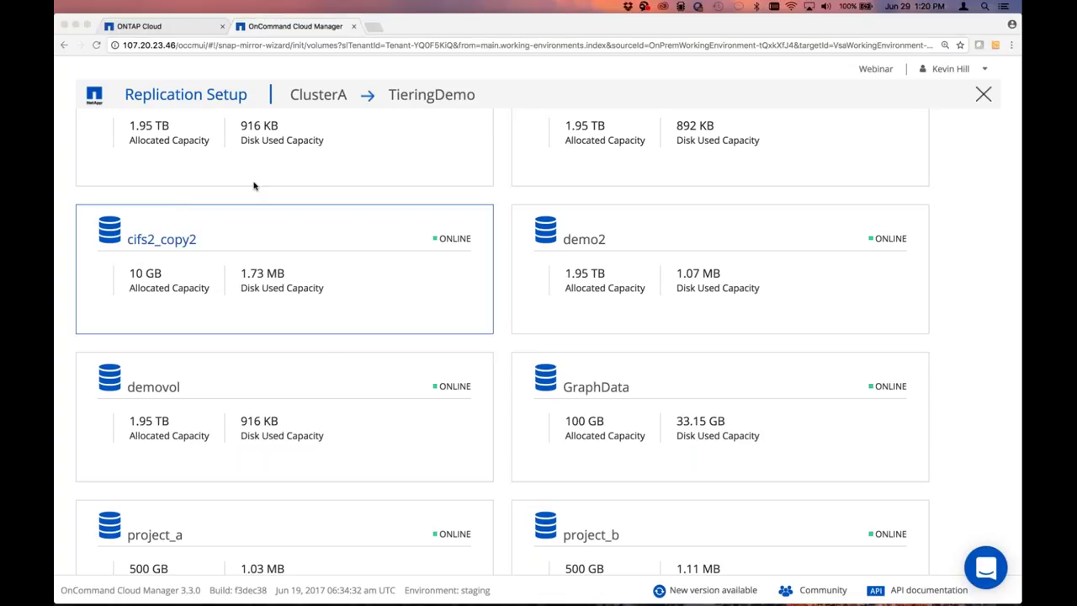
scroll(784, 260, down, 1)
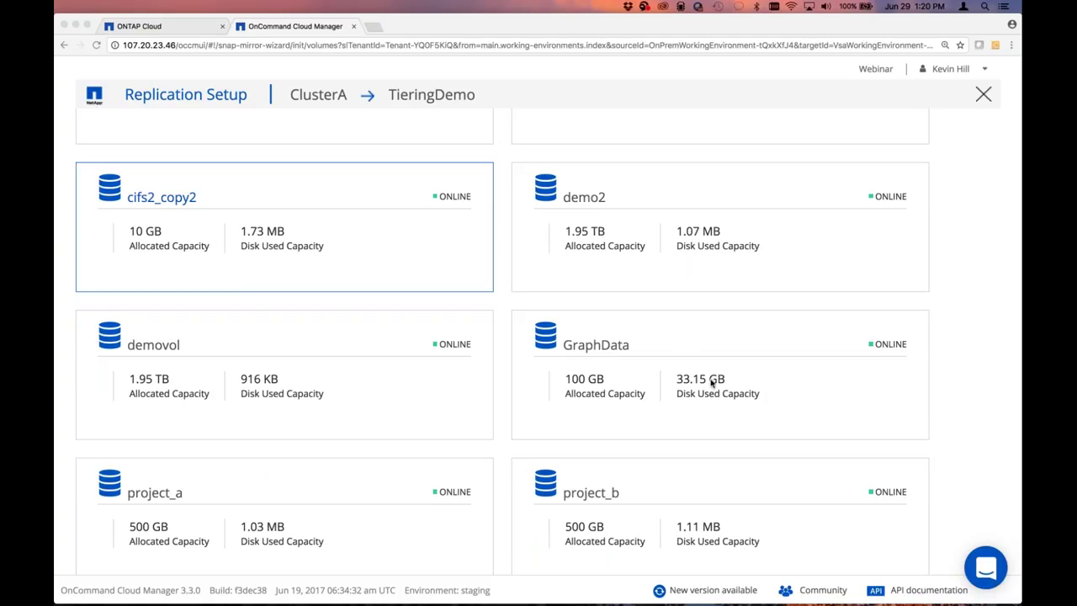
click(740, 368)
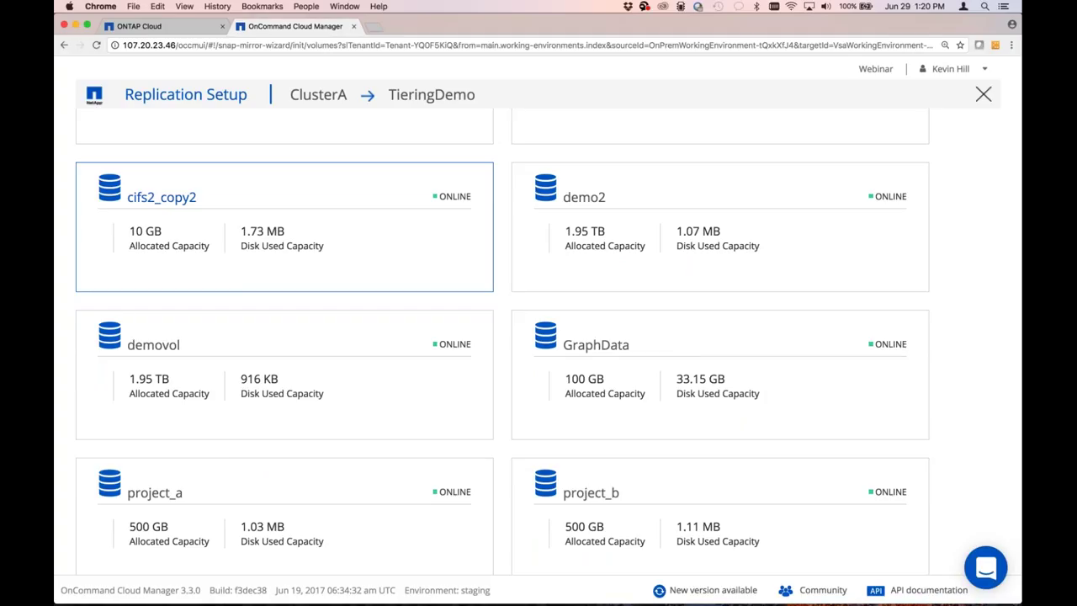
click(633, 366)
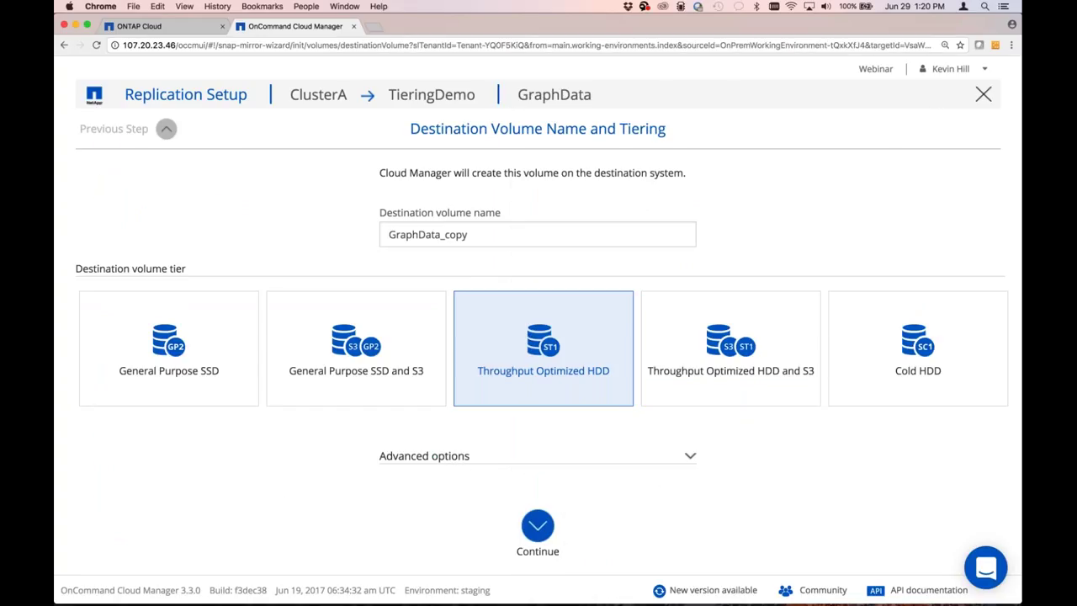
Step: Name the destination volume AWS_demo_data
click(388, 235)
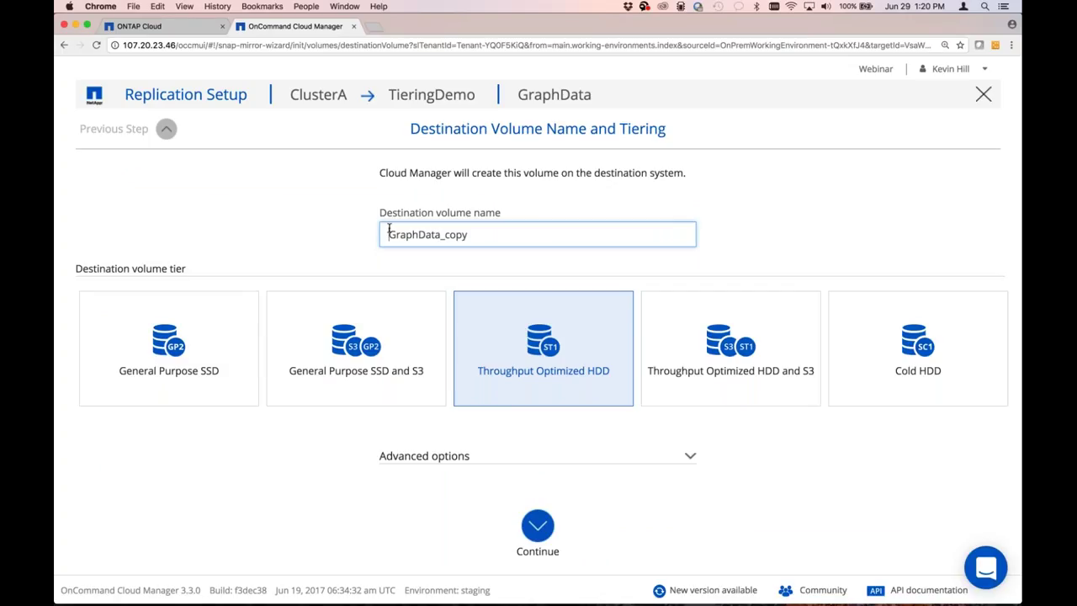
text(AWS)
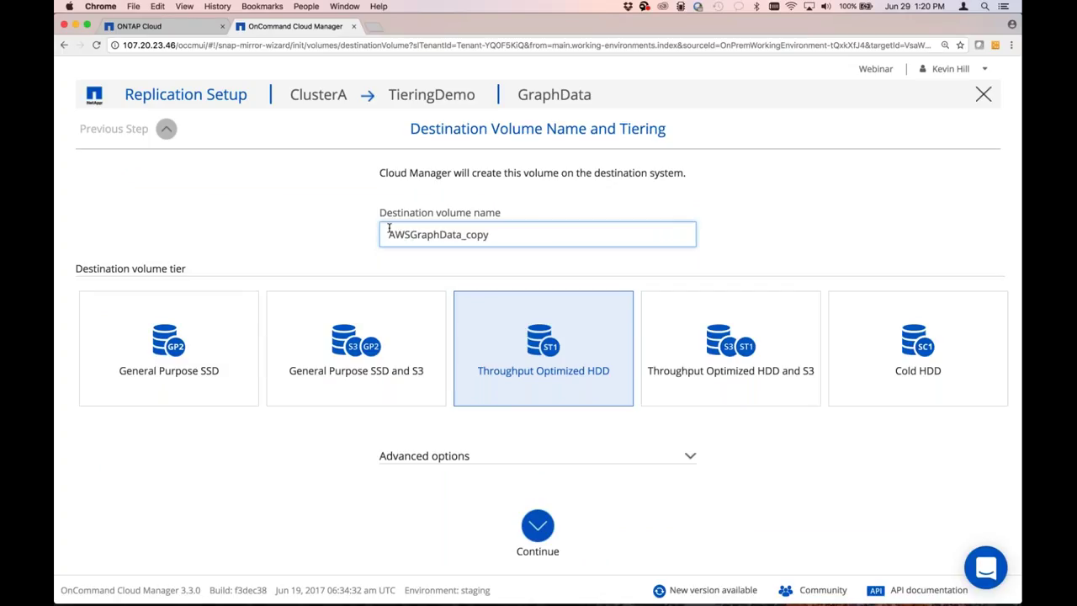
text(_DE)
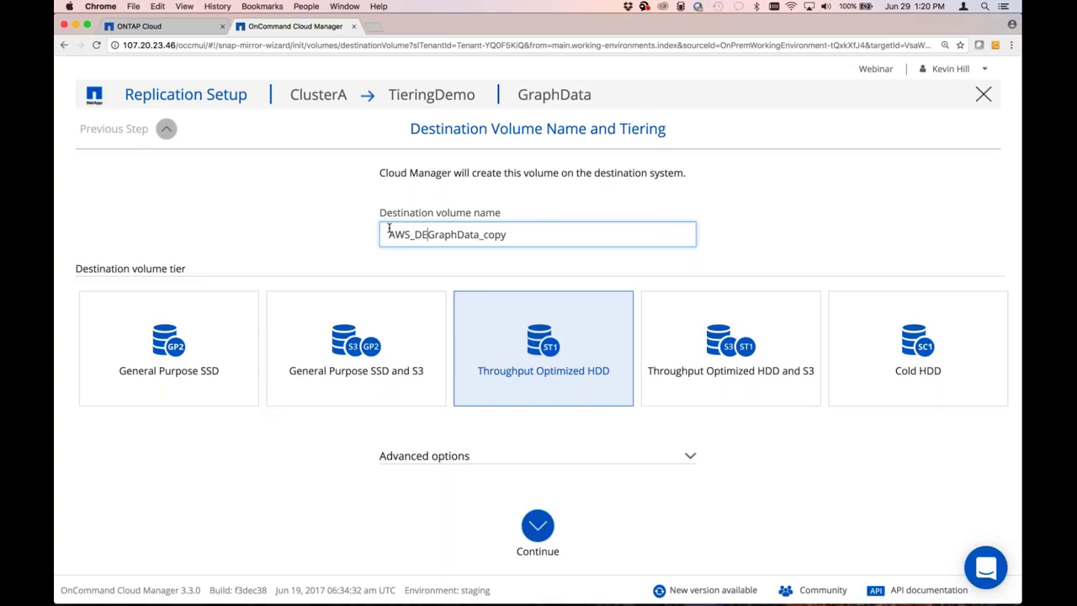
key(BackSpace)
key(BackSpace)
key(BackSpace)
text(emo)
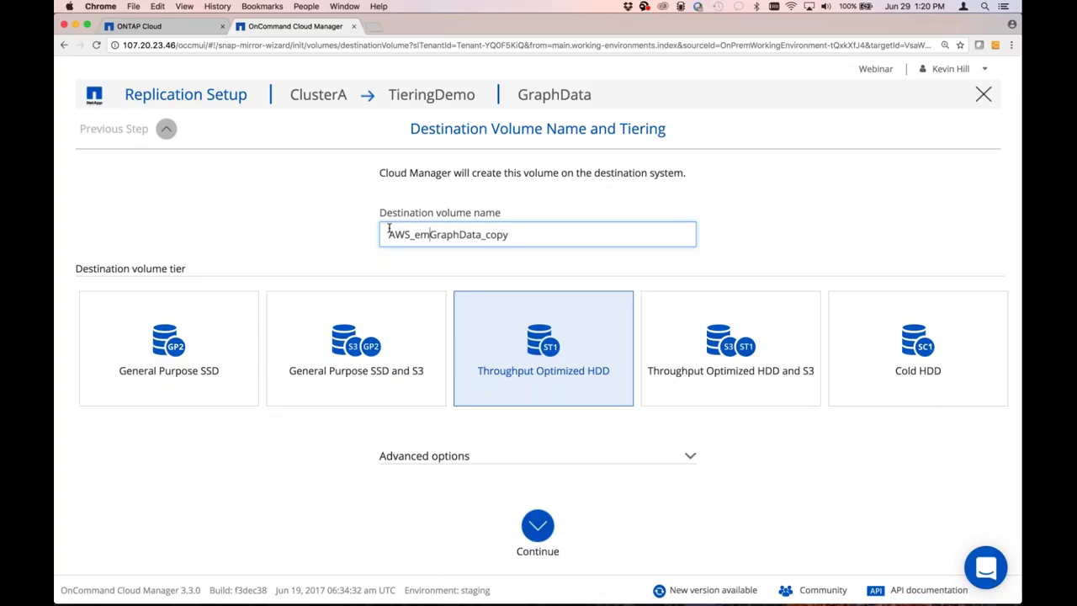
key(BackSpace)
key(BackSpace)
key(BackSpace)
text(demo)
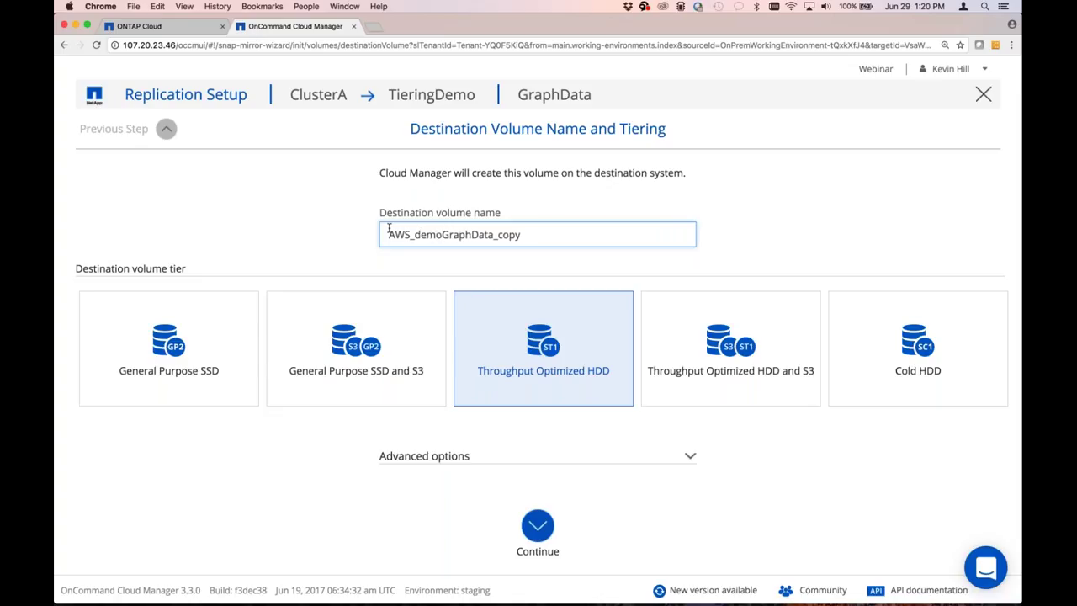
text(_data)
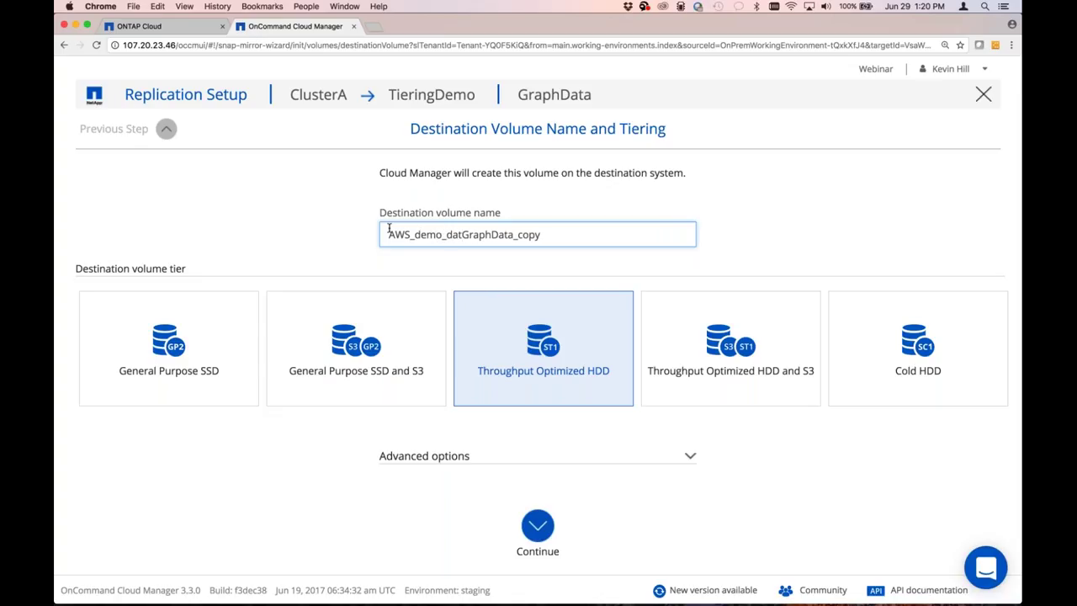
drag(468, 235, 551, 236)
key(BackSpace)
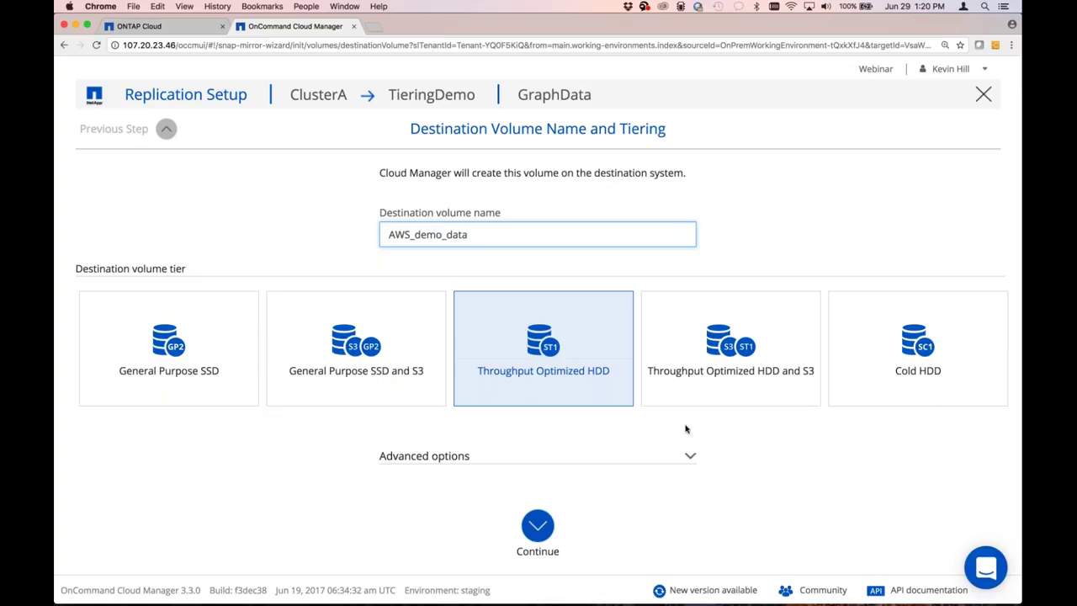
Step: Choose Throughput Optimized HDD and S3 as the destination volume tier and continue to the transfer rate
mouse_move(758, 391)
click(768, 372)
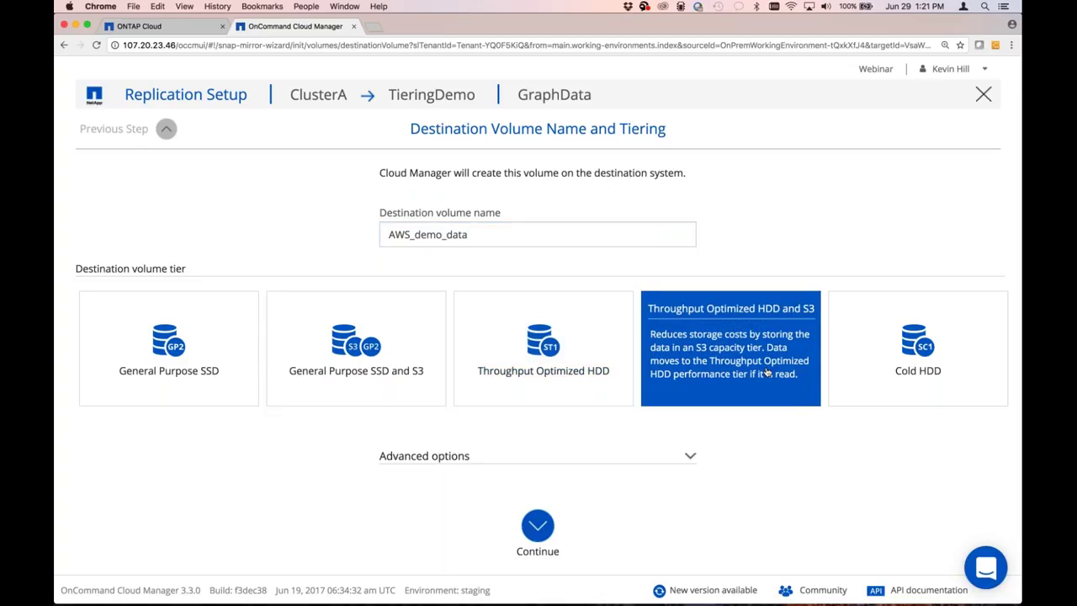
click(538, 525)
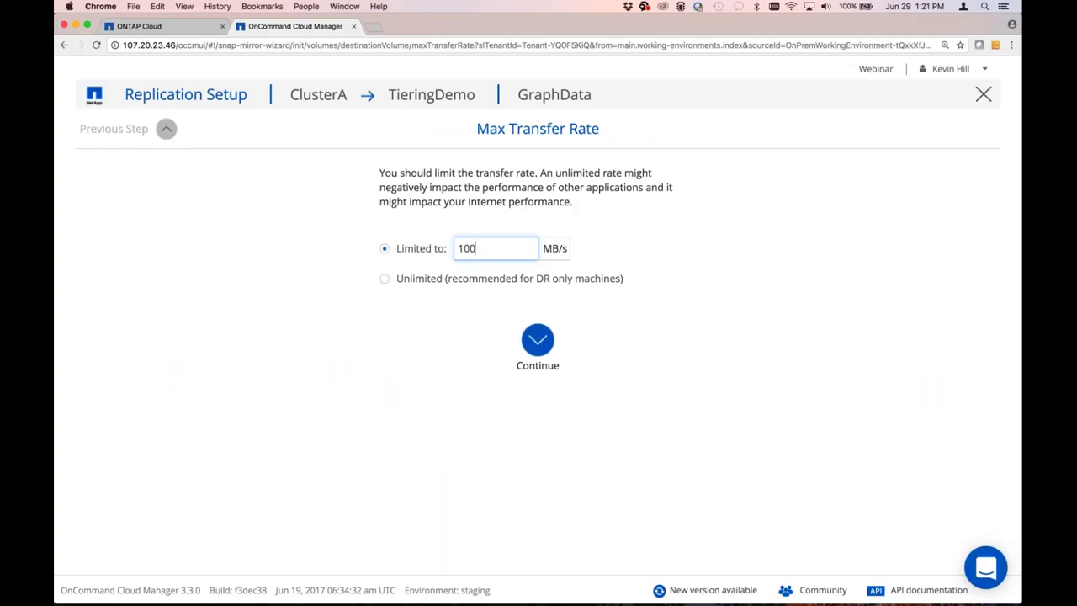
Step: Set the maximum transfer rate to Unlimited and continue to the replication policy
click(385, 280)
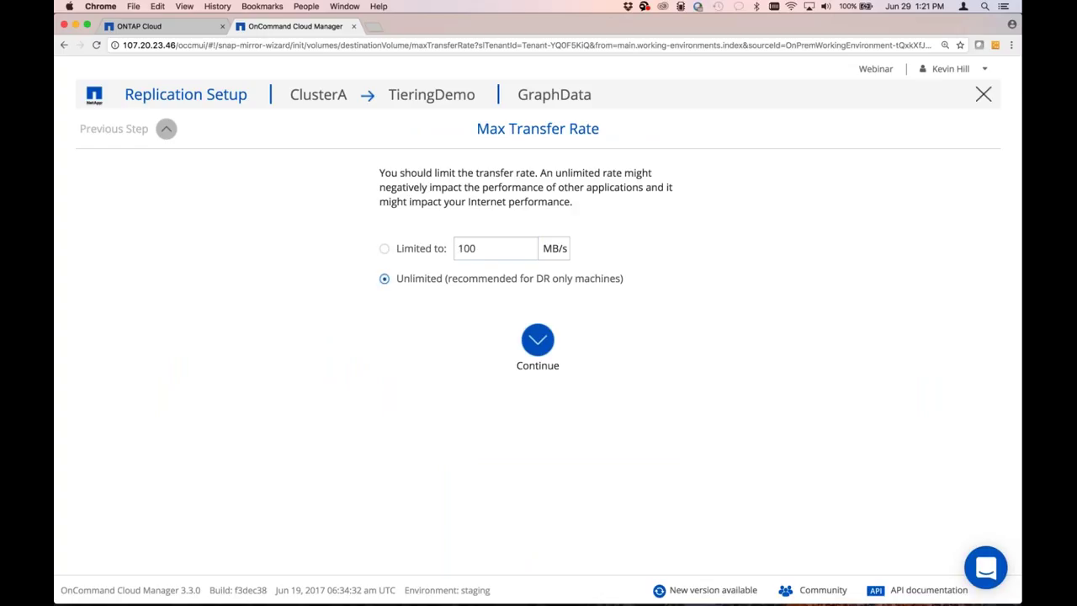
click(505, 248)
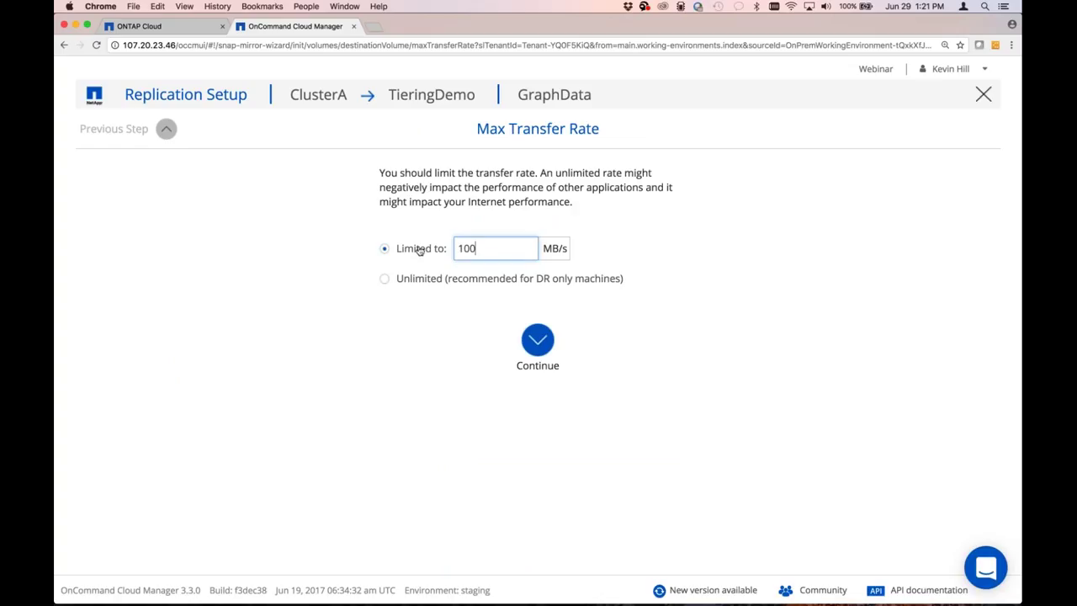
click(384, 278)
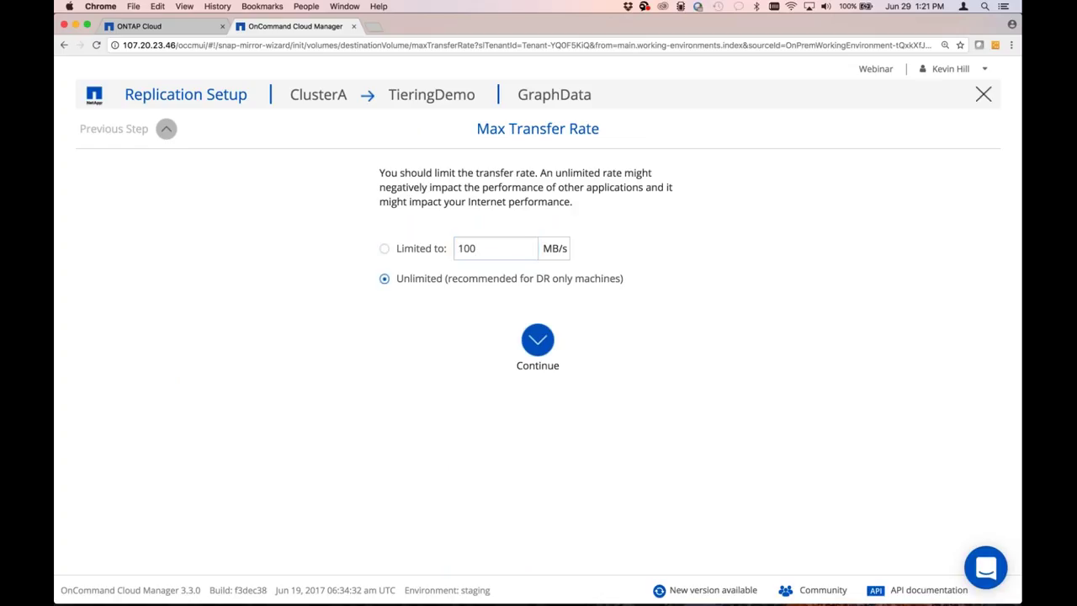
click(541, 347)
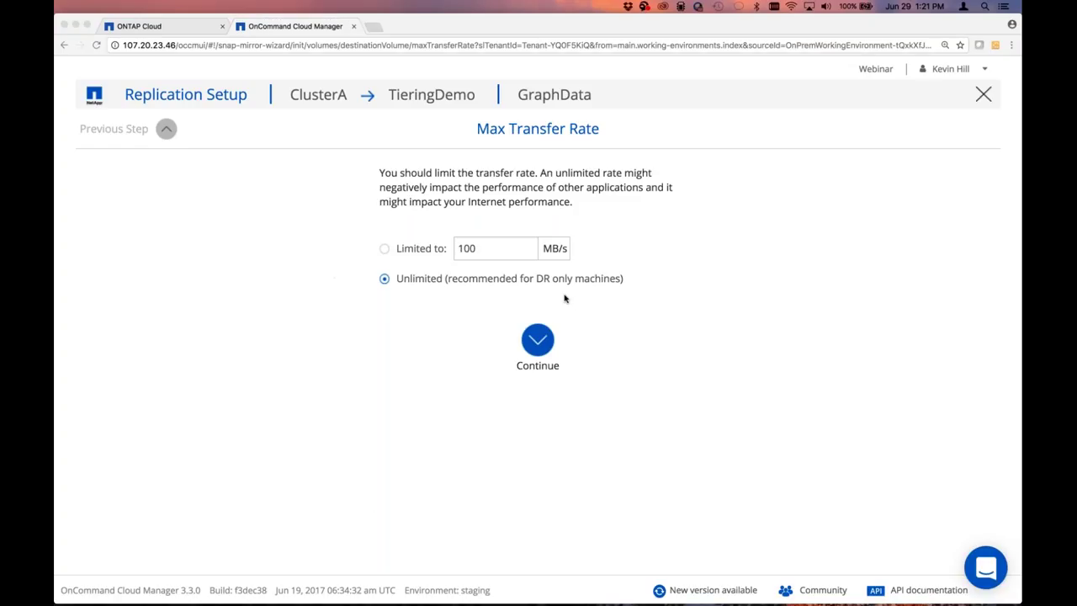
click(537, 339)
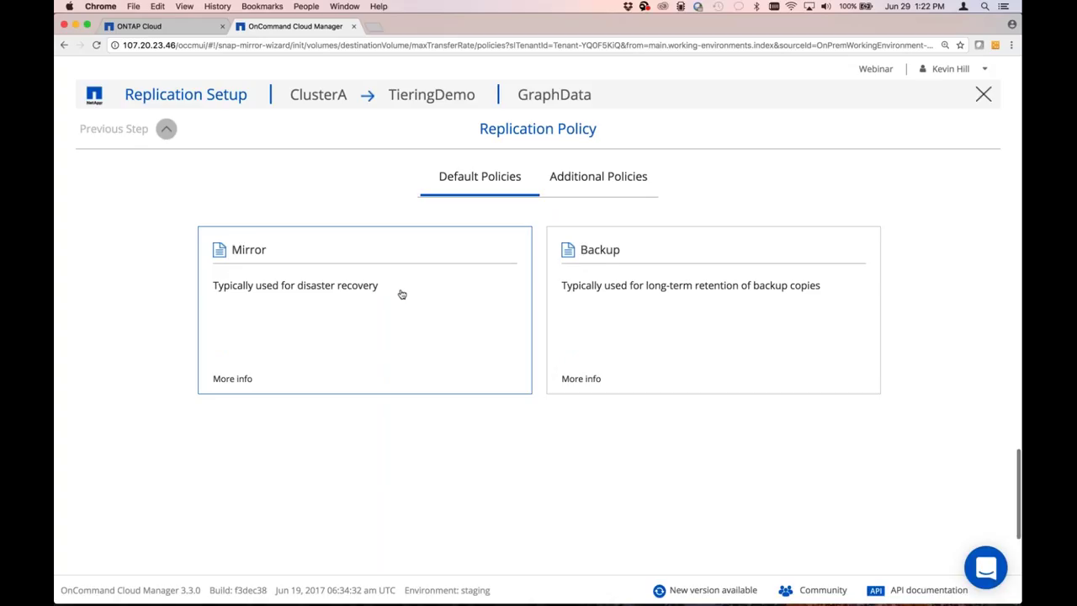
Step: Start the replication with the Mirror policy and a one-time copy schedule, accepting the AWS resource allocation
click(476, 270)
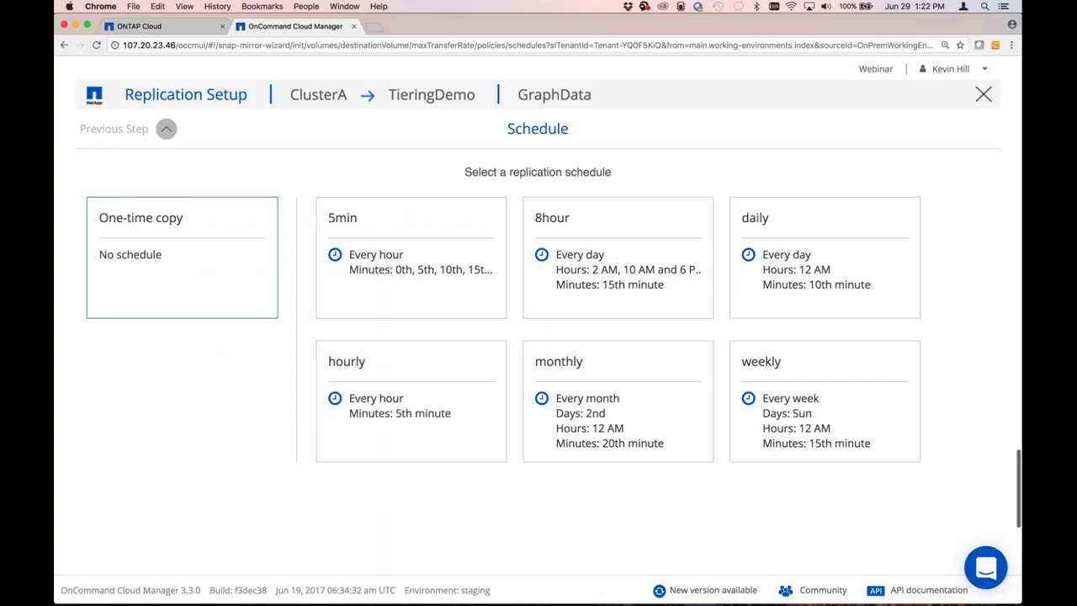
click(207, 253)
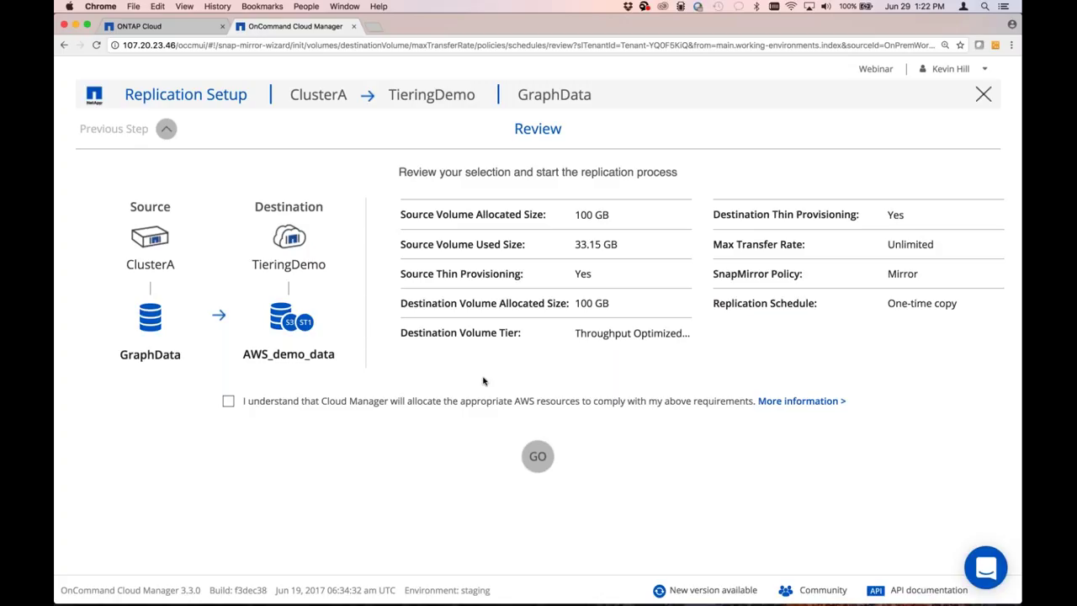
click(484, 401)
click(539, 461)
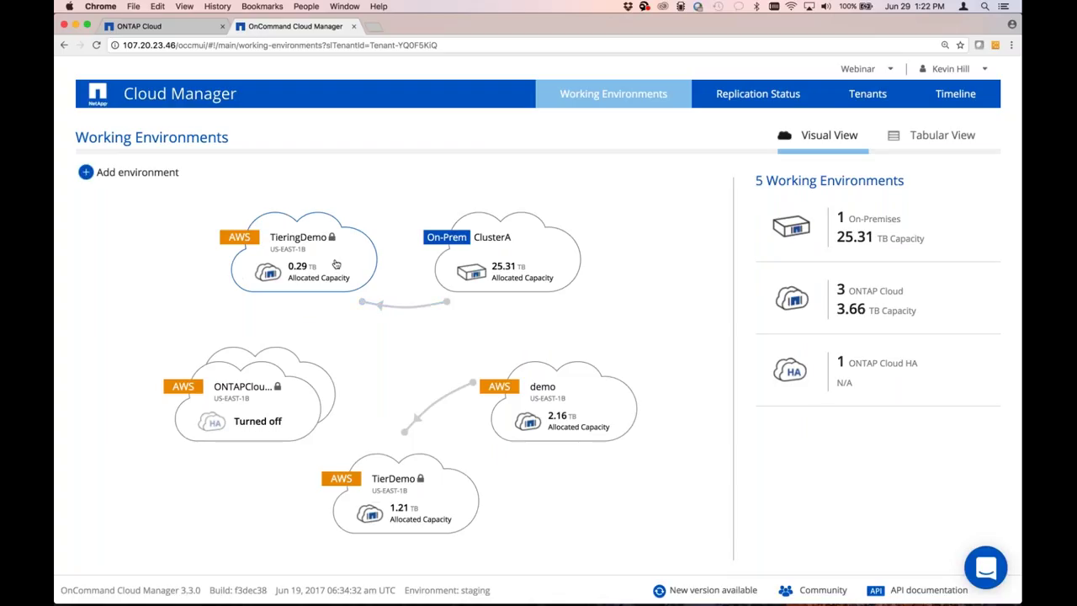
Step: Open TieringDemo without setting up the S3 sync, and examine its volumes and replication relationships
double_click(333, 261)
click(553, 196)
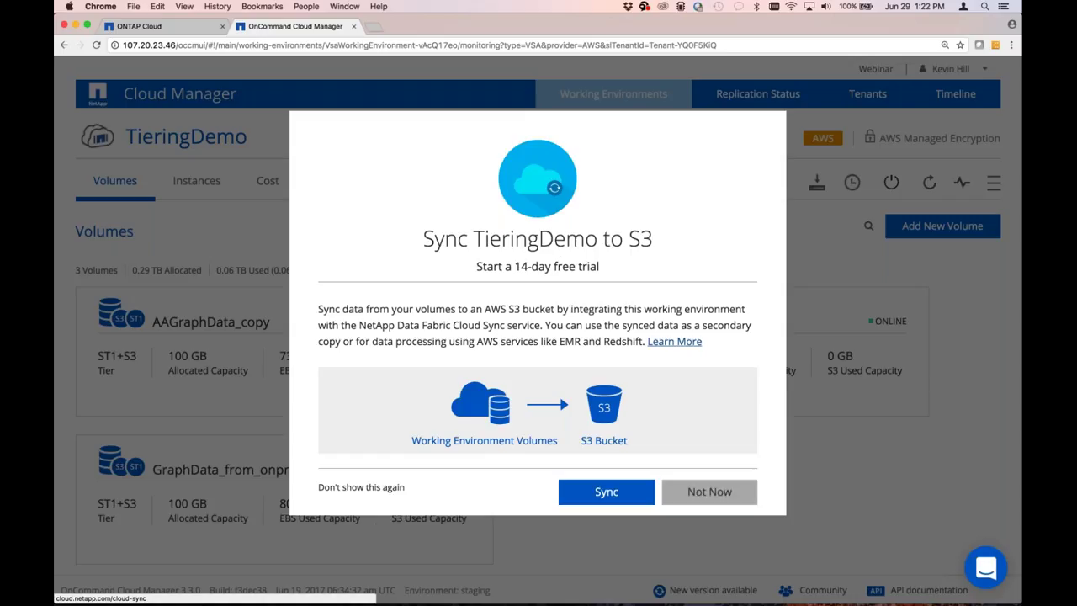
click(726, 492)
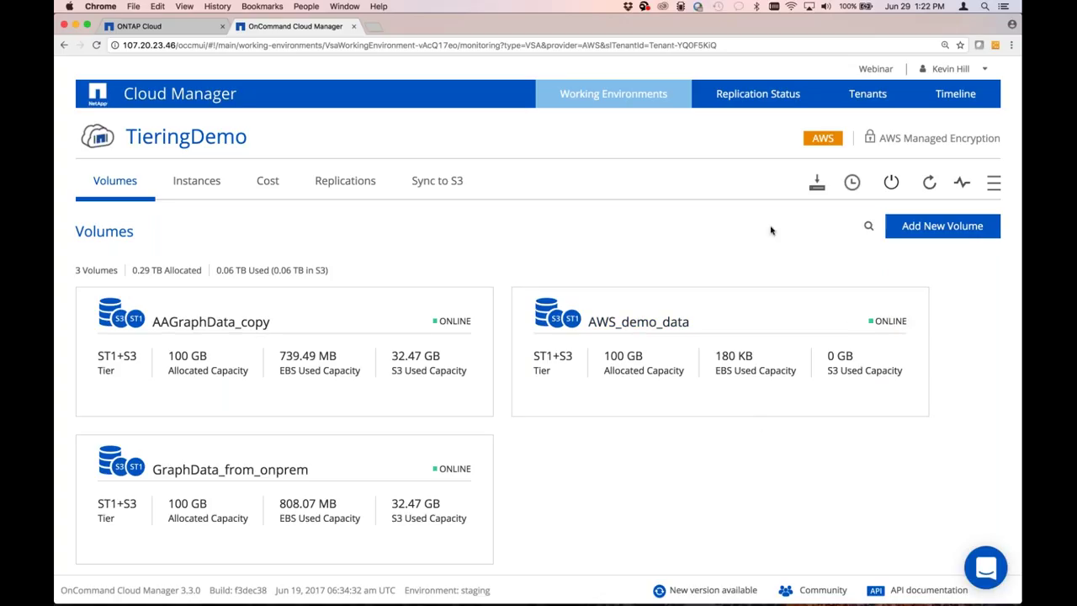
click(354, 185)
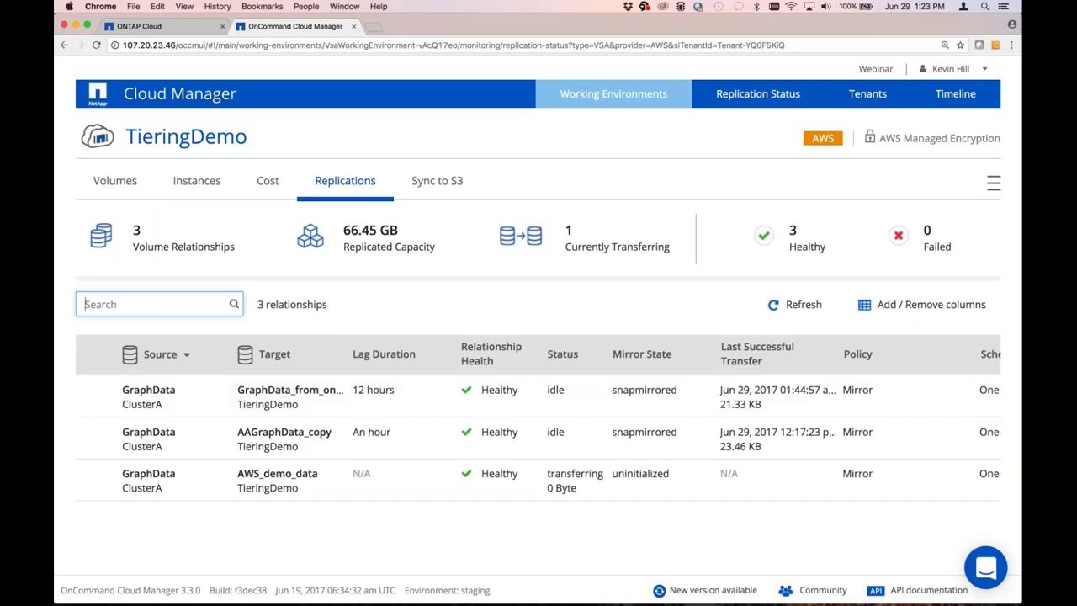
click(122, 183)
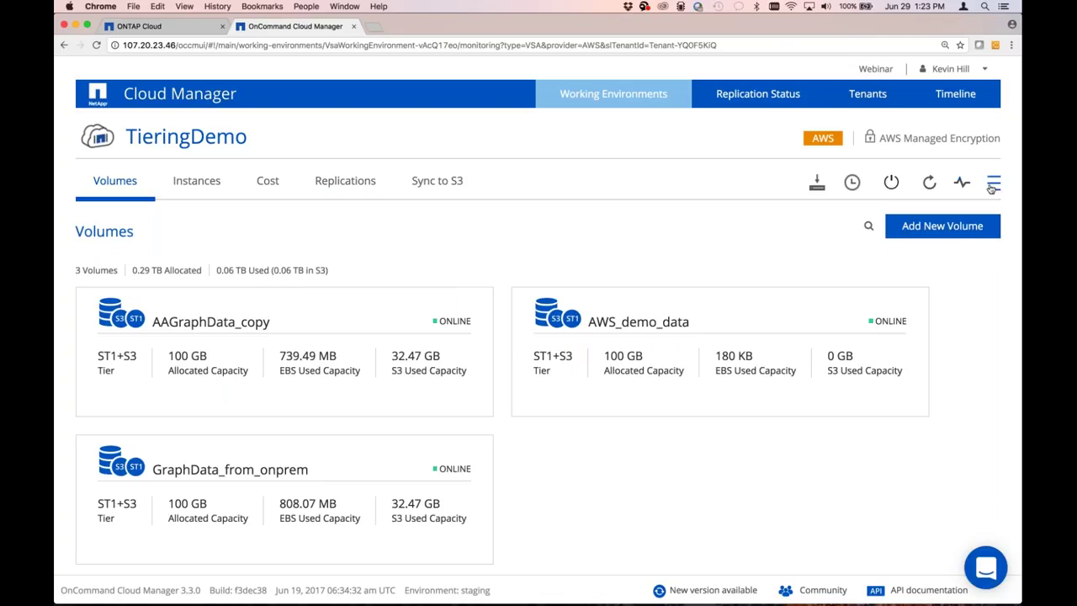
click(646, 102)
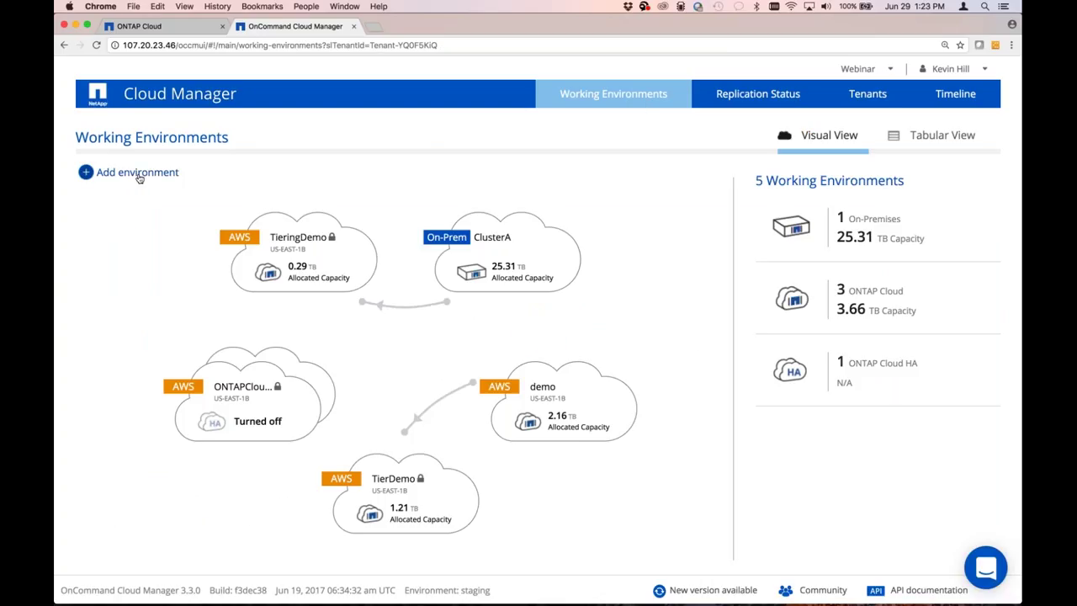
click(139, 177)
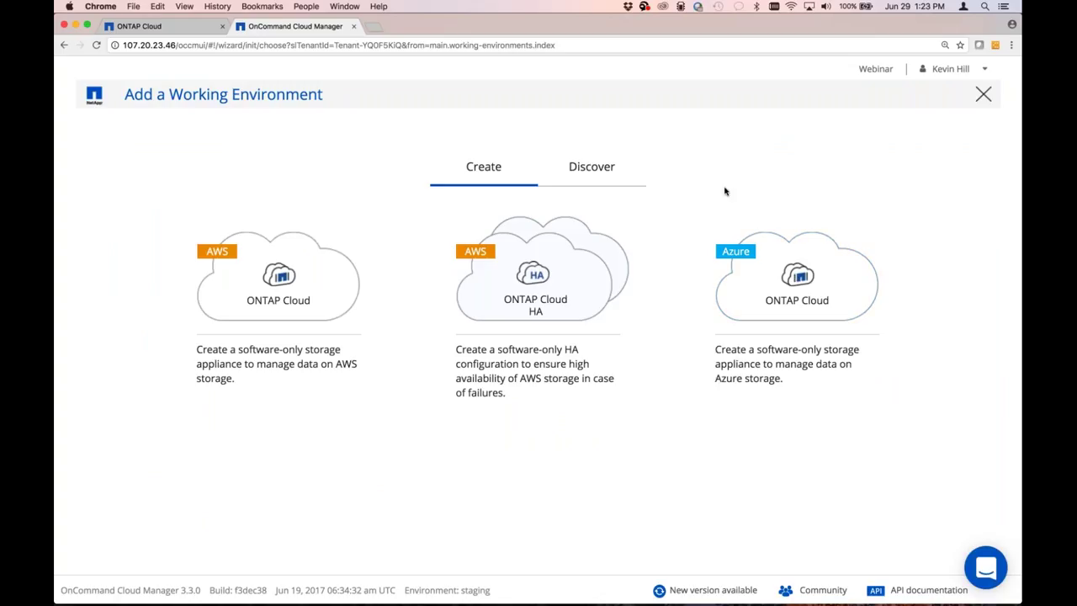
click(984, 94)
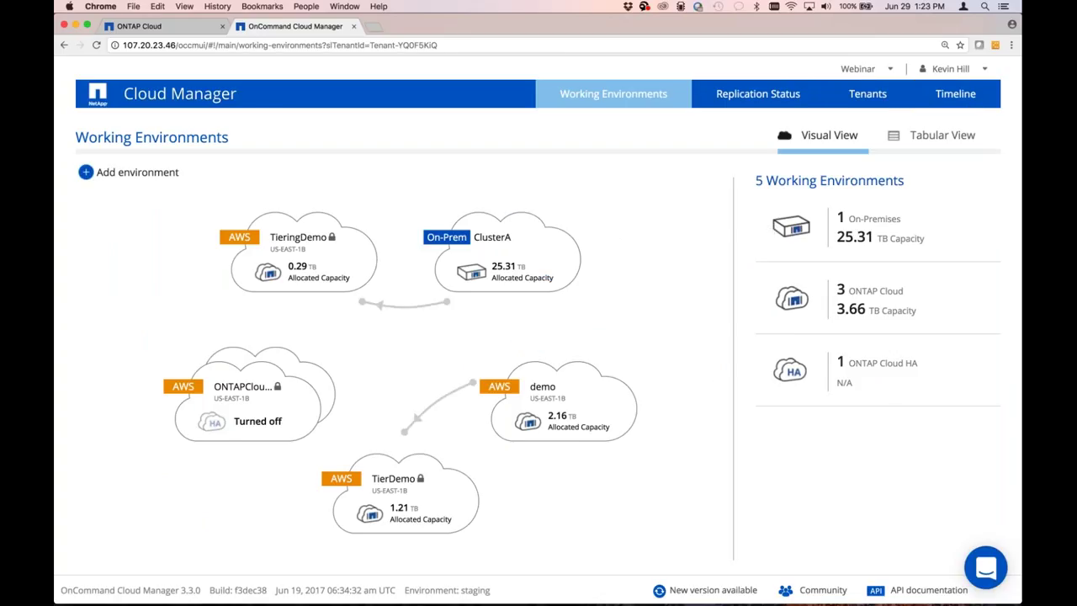
click(306, 266)
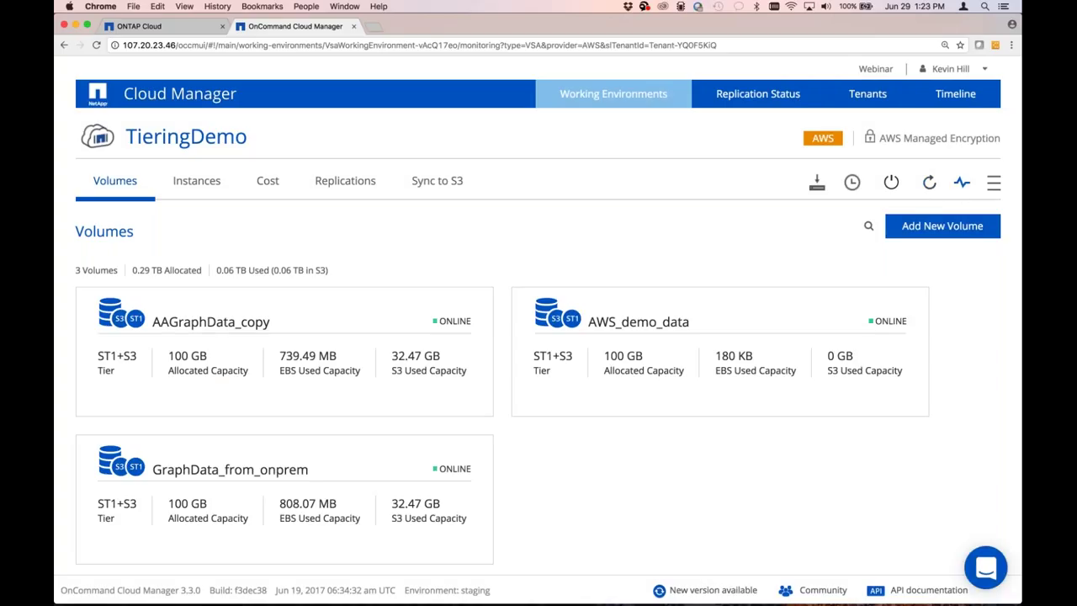
Step: Open TieringDemo's advanced allocation and begin a new aggregate named aggr2, continuing to the tier selection
click(994, 183)
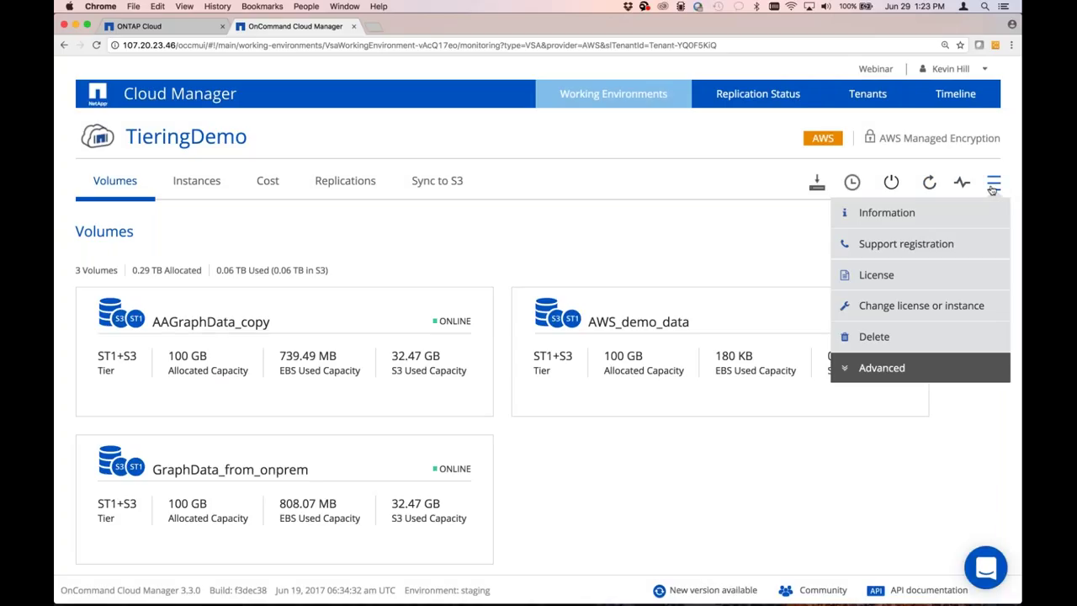
click(872, 372)
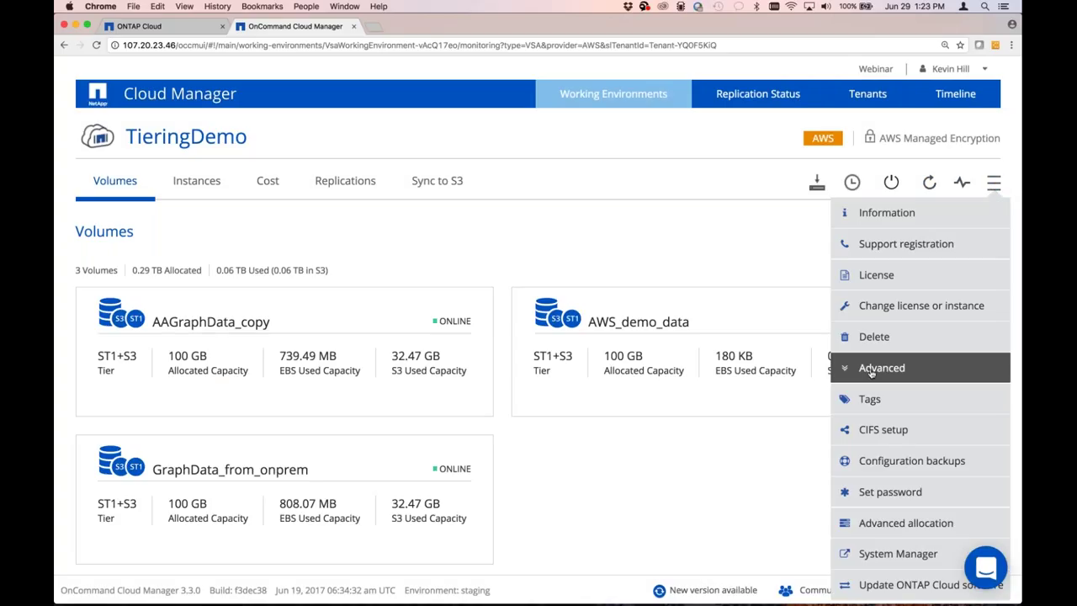
click(898, 526)
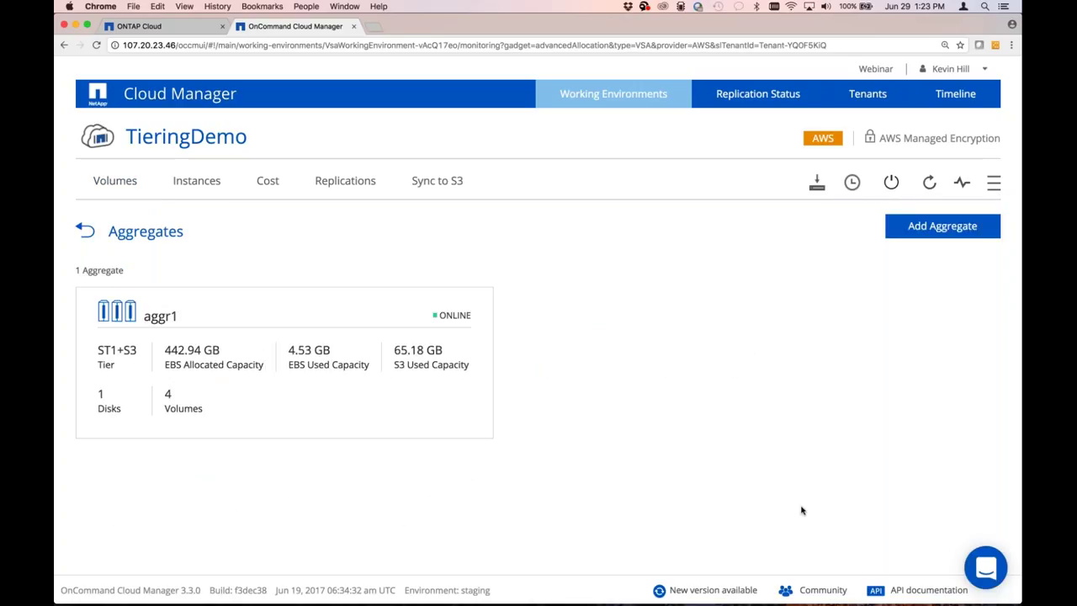
click(926, 228)
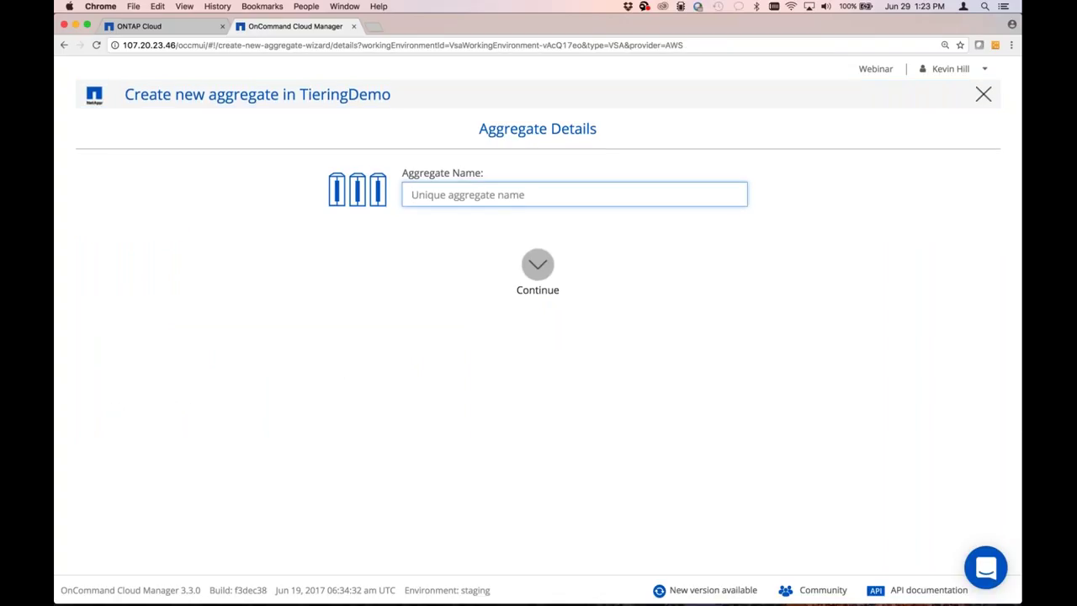
text(a)
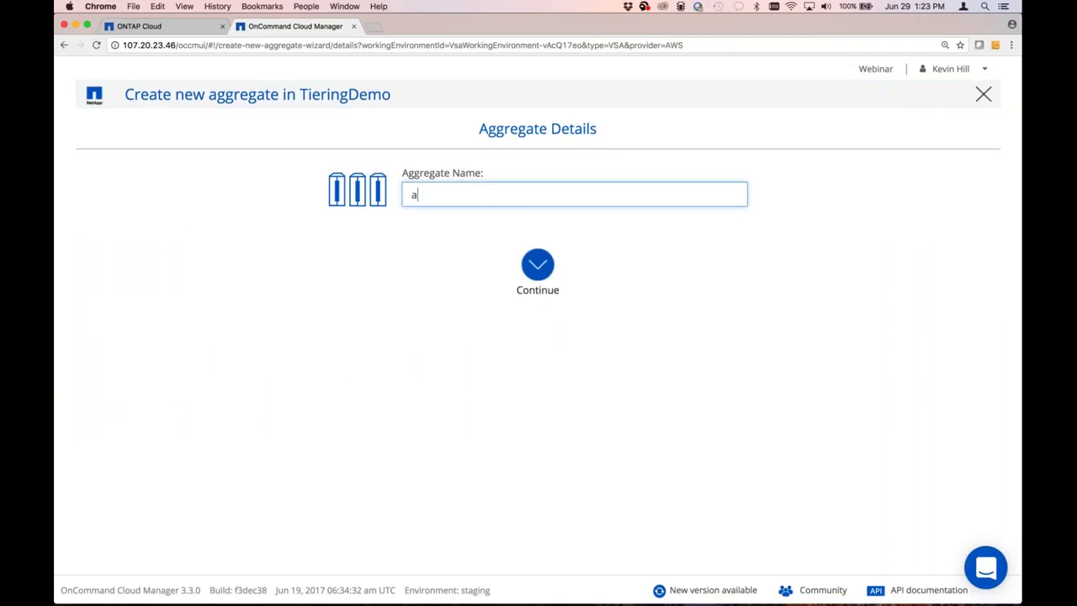
text(ggr2)
click(545, 268)
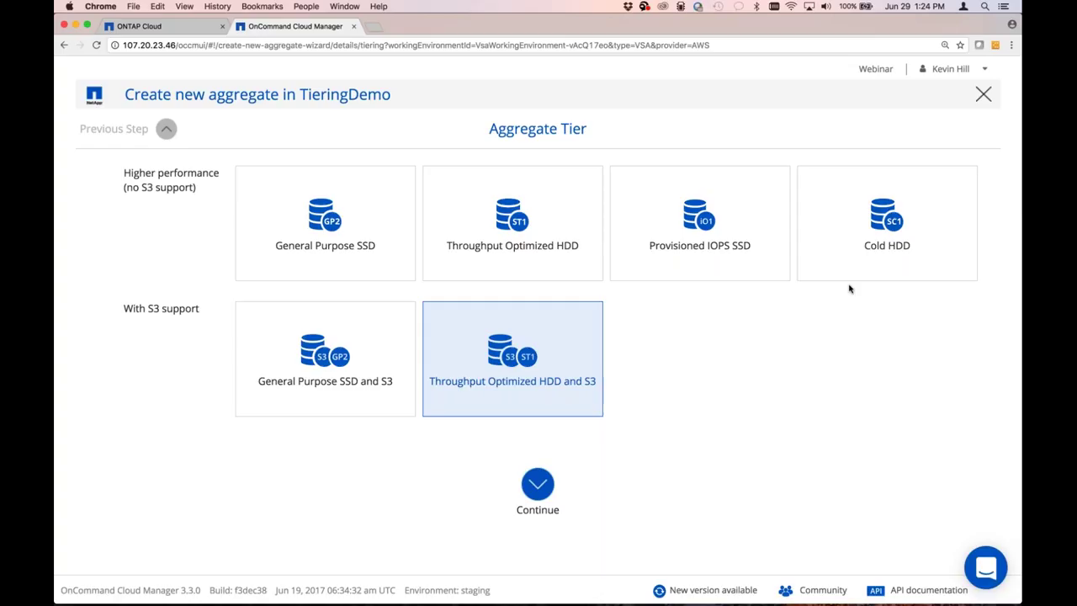
Step: Choose General Purpose SSD and S3 as the aggregate tier and continue to the disk settings
mouse_move(305, 374)
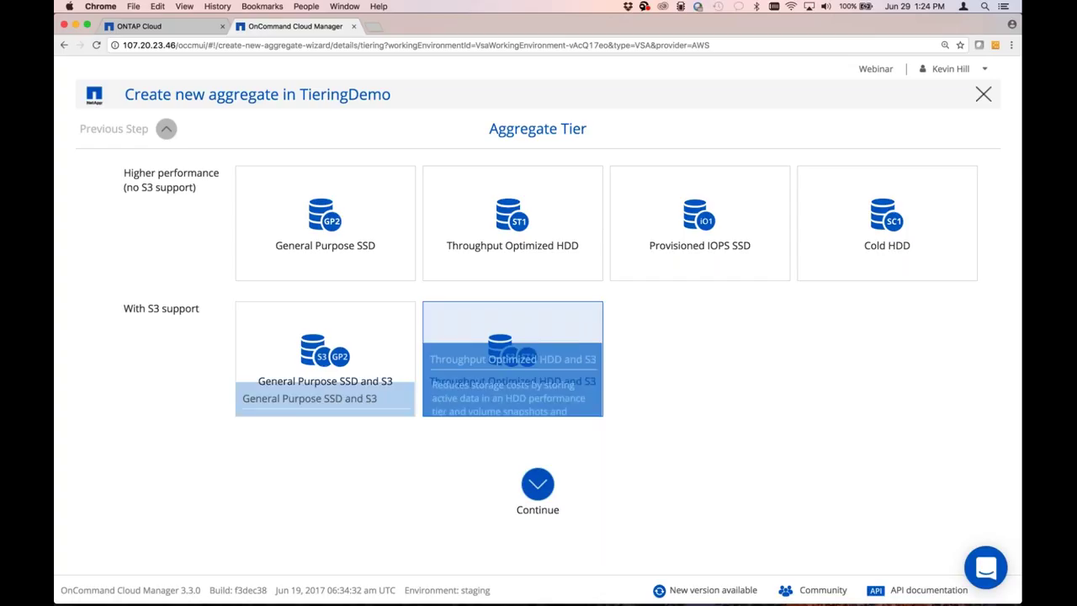
click(382, 400)
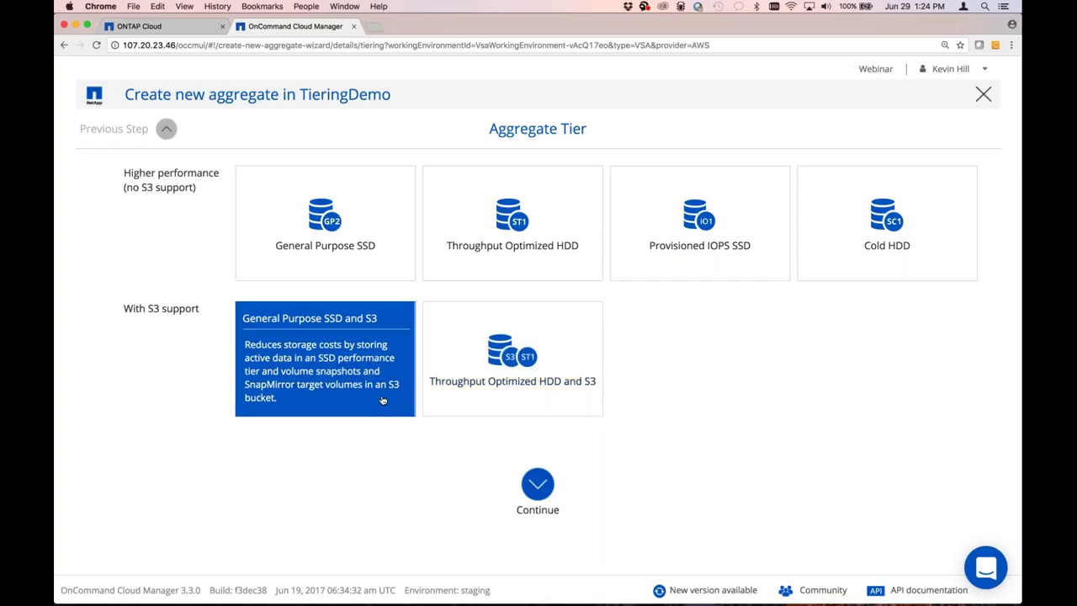
click(537, 483)
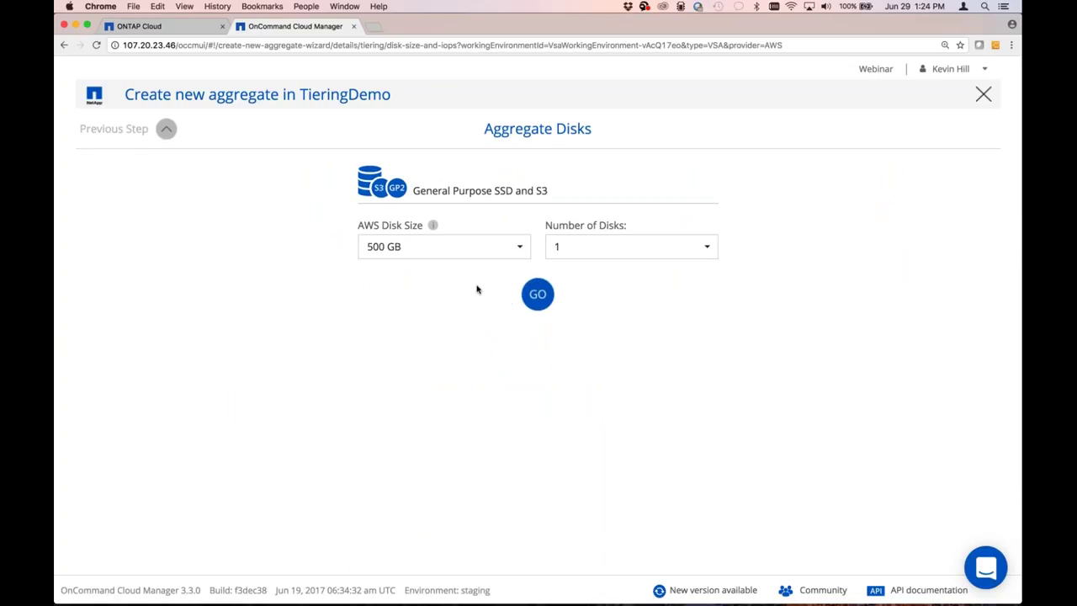
Step: Set the AWS disk size to 1 TB with one disk, then create the aggregate and approve the disk purchase
click(514, 249)
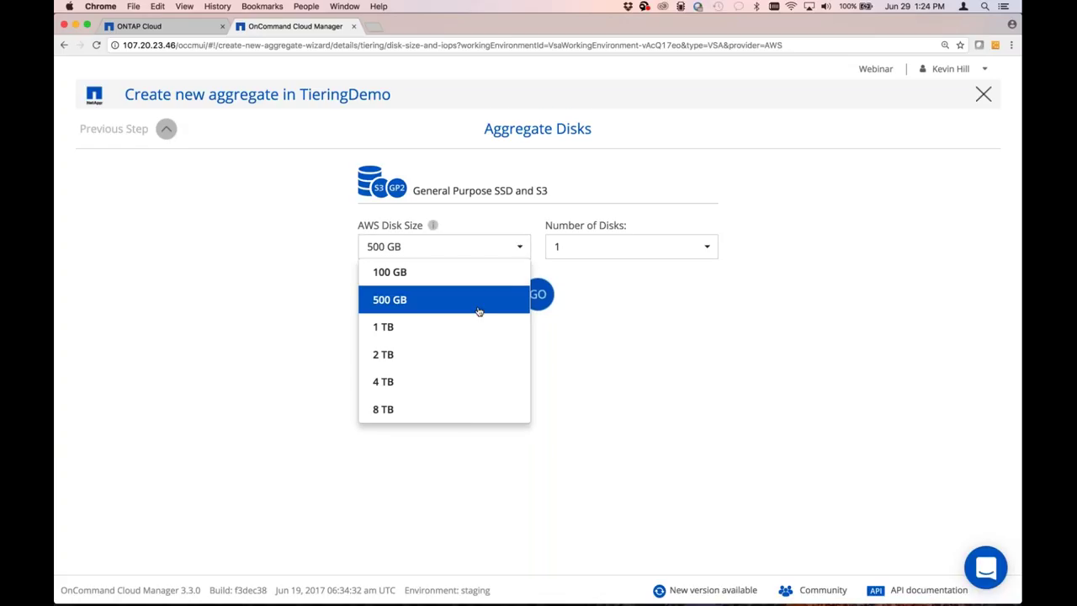
scroll(477, 311, down, 2)
scroll(476, 312, up, 2)
scroll(478, 312, up, 1)
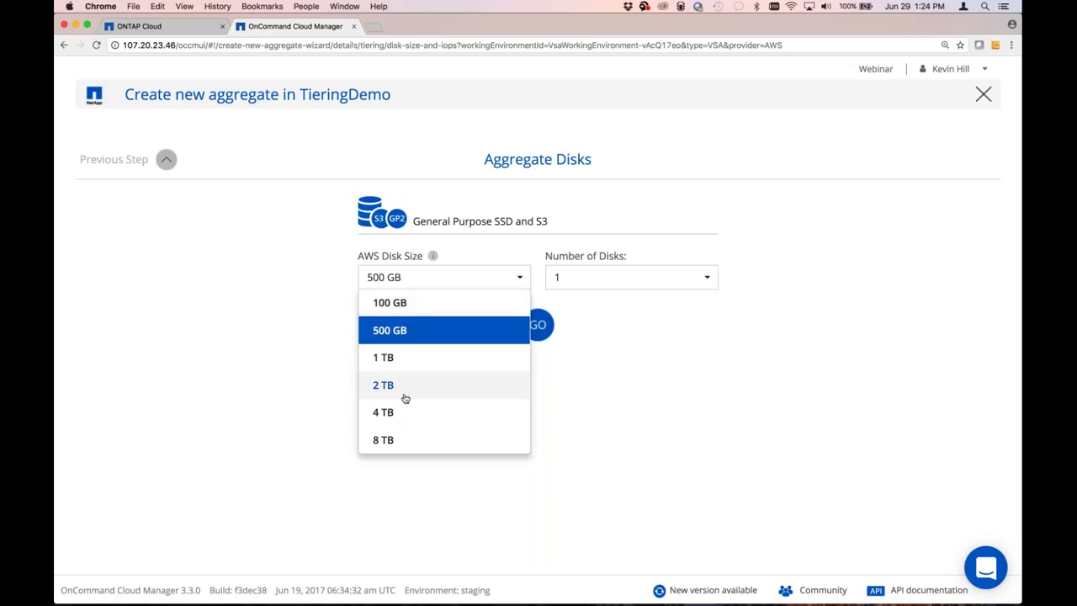
click(424, 362)
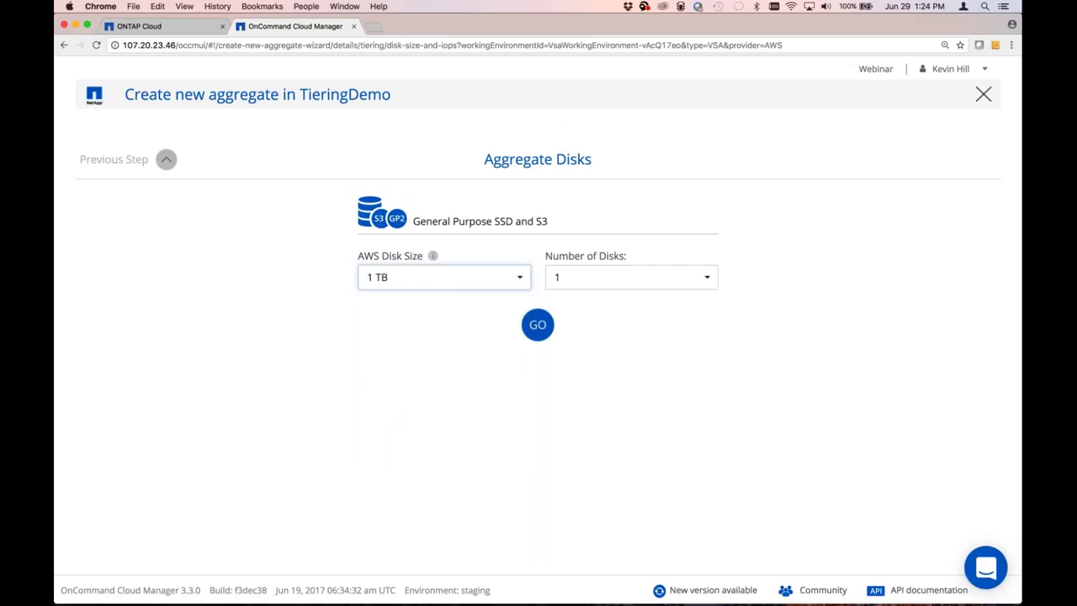
click(537, 325)
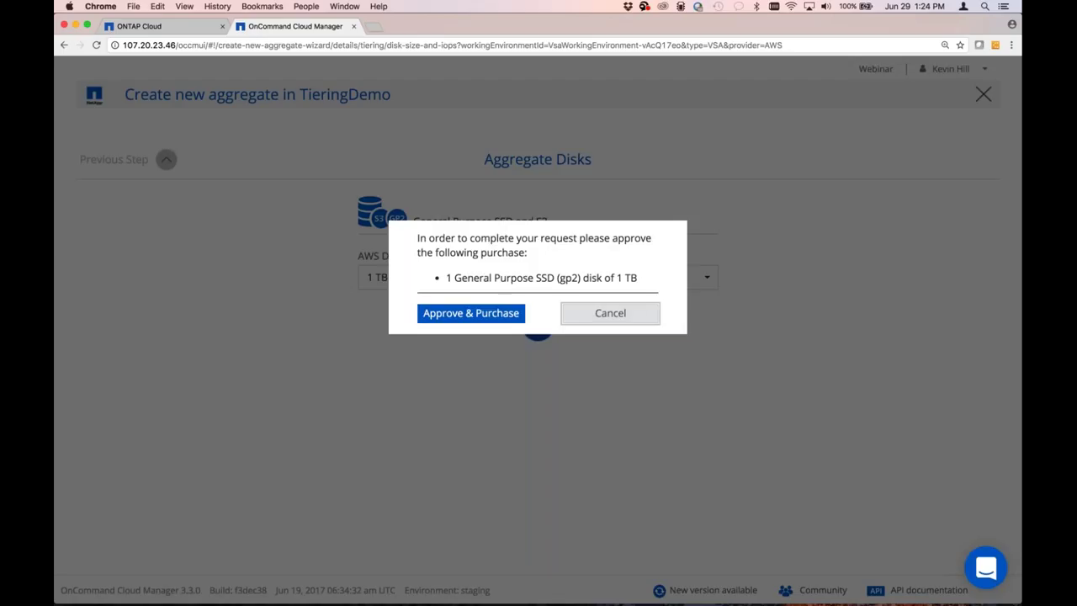
click(482, 317)
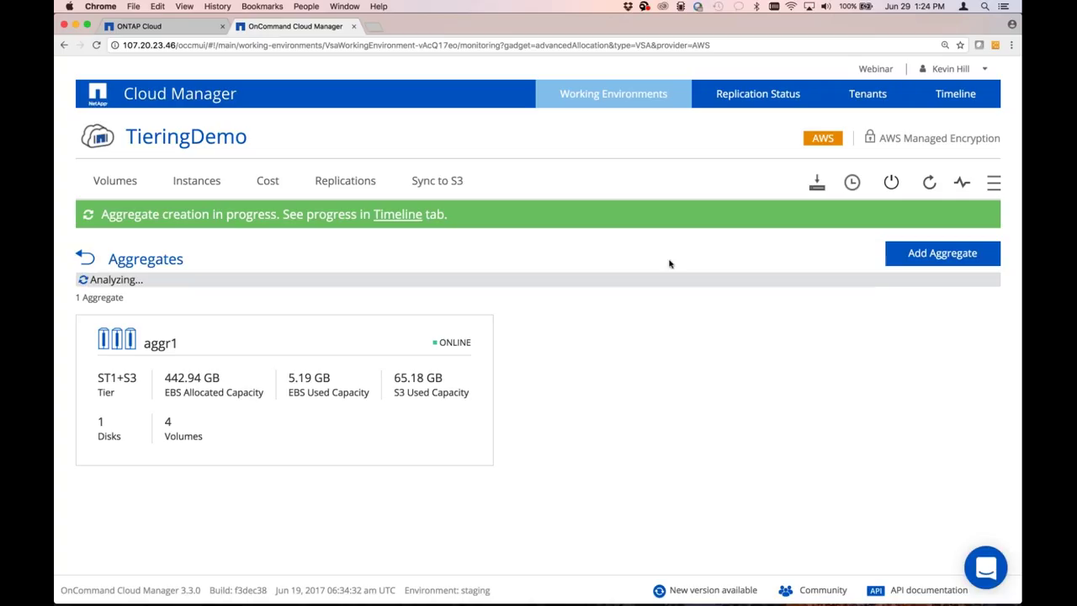
Step: Return to TieringDemo's volumes and examine the EBS and S3 used capacity of AWS_demo_data and the other replicated copies
click(128, 185)
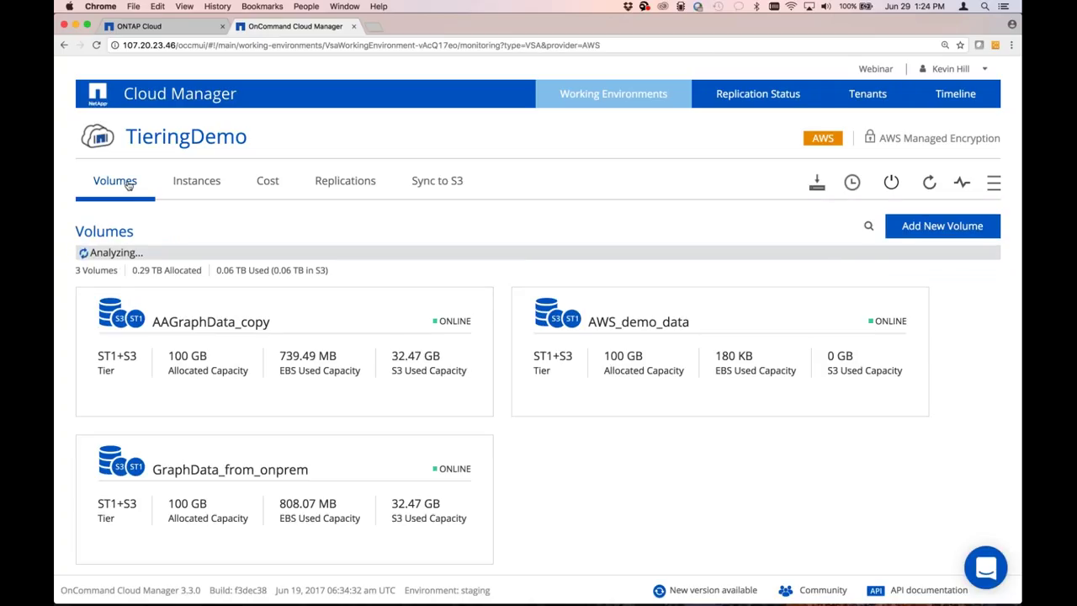
mouse_move(841, 388)
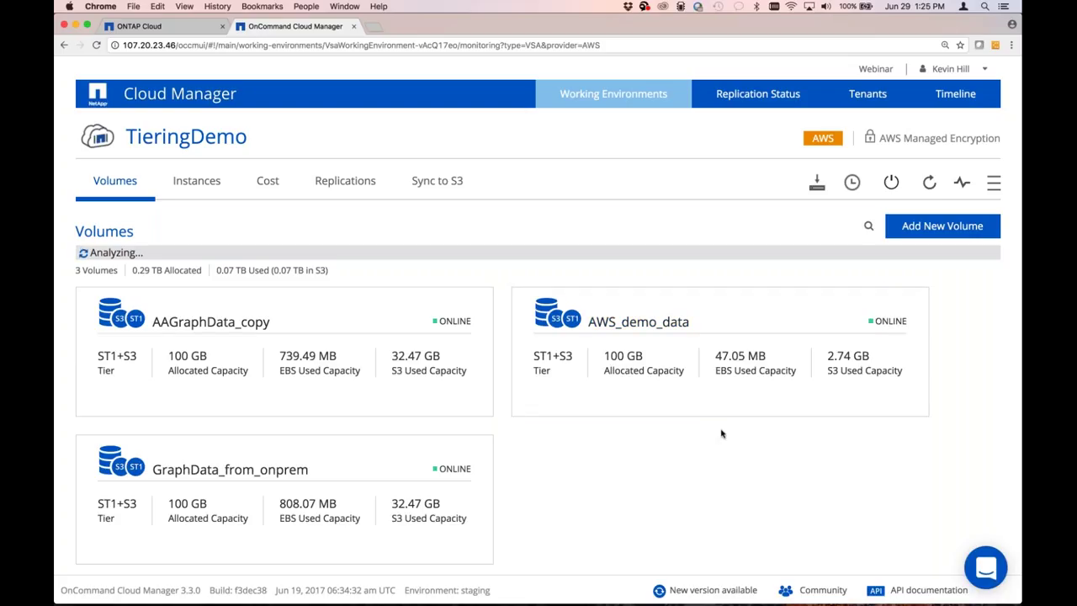
mouse_move(750, 385)
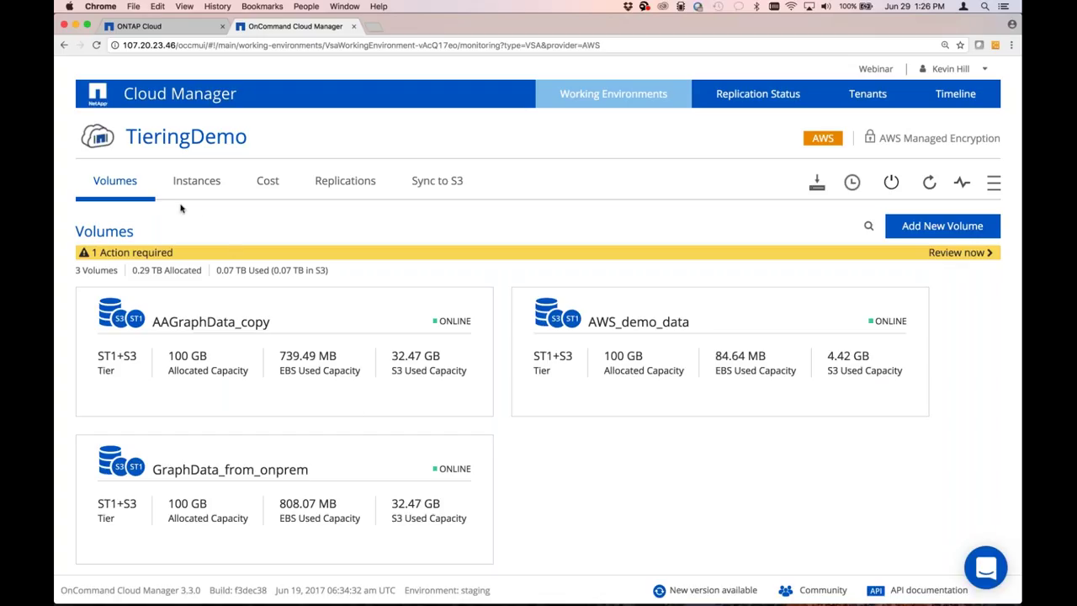
click(772, 462)
mouse_move(794, 413)
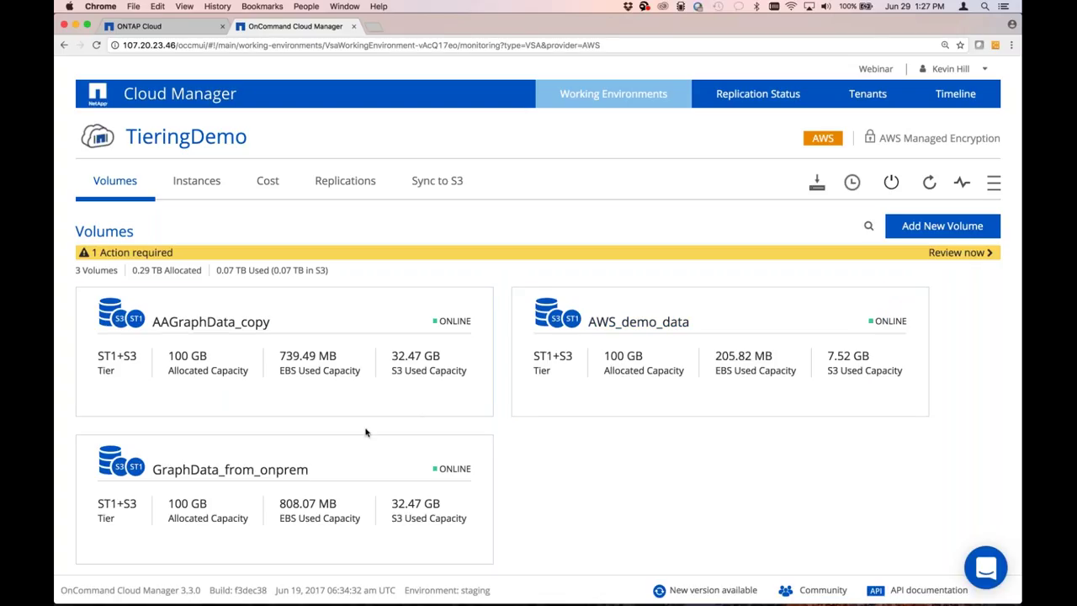
mouse_move(340, 413)
Step: Review the required action for TieringDemo from the working environments overview, and return to the overview
click(653, 100)
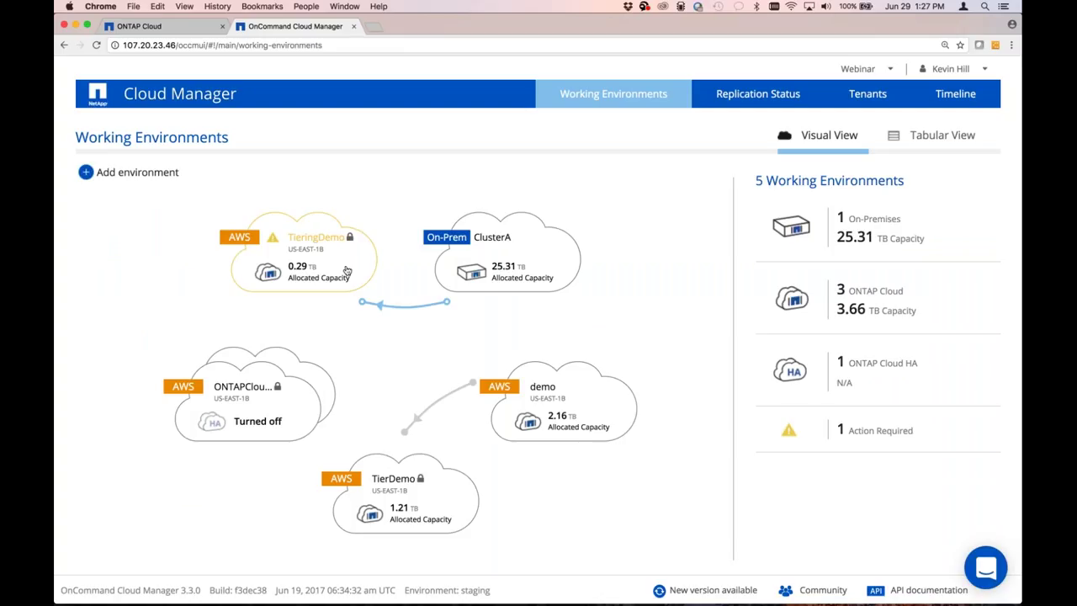
click(347, 270)
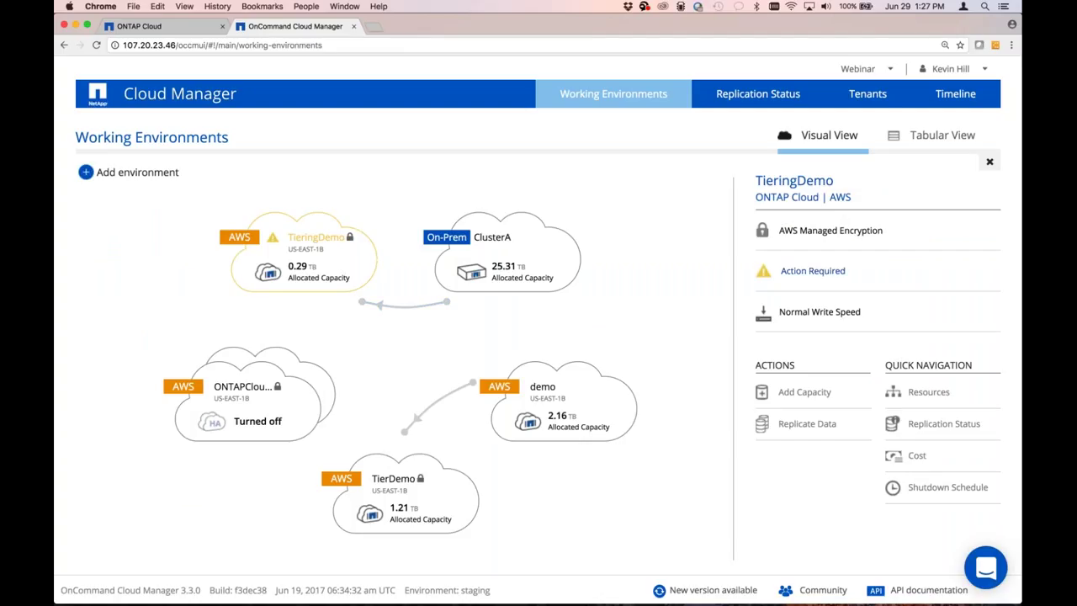
click(837, 276)
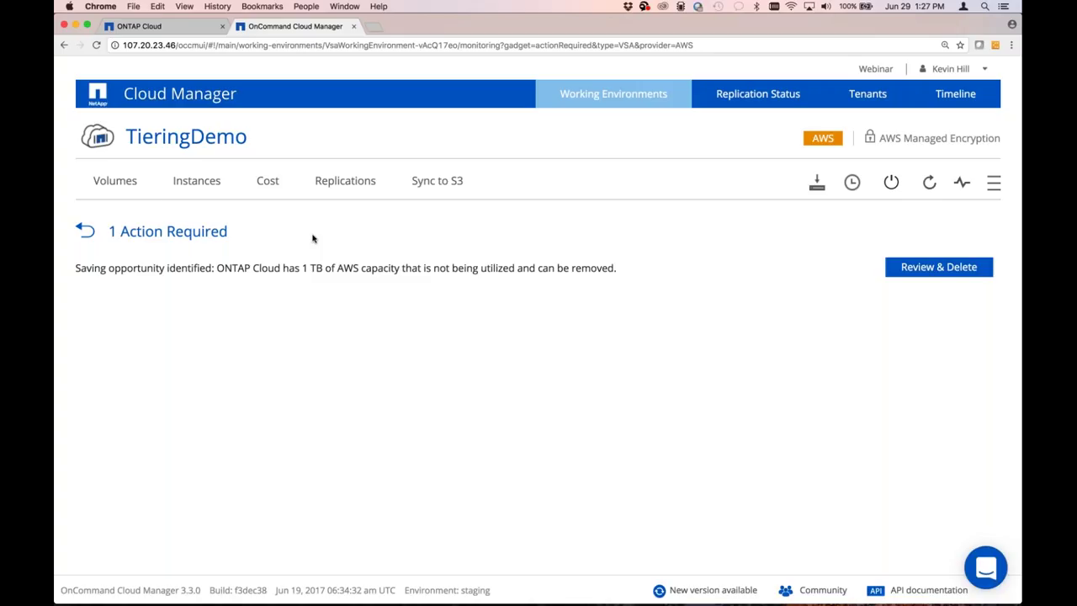
click(621, 95)
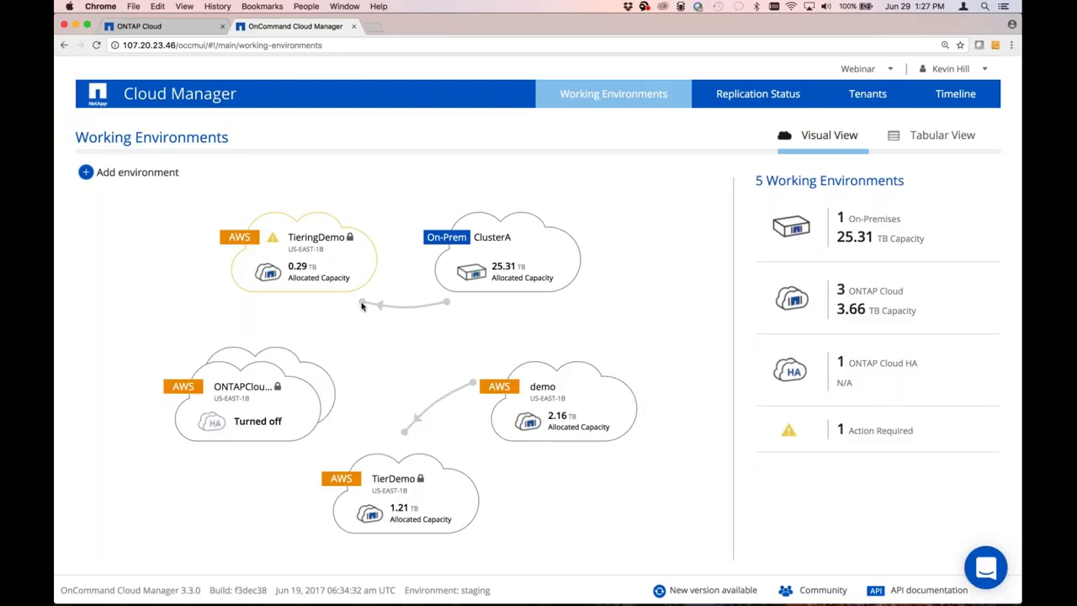
Step: Open the TierDemo working environment and filter its volumes by "gr"
double_click(456, 503)
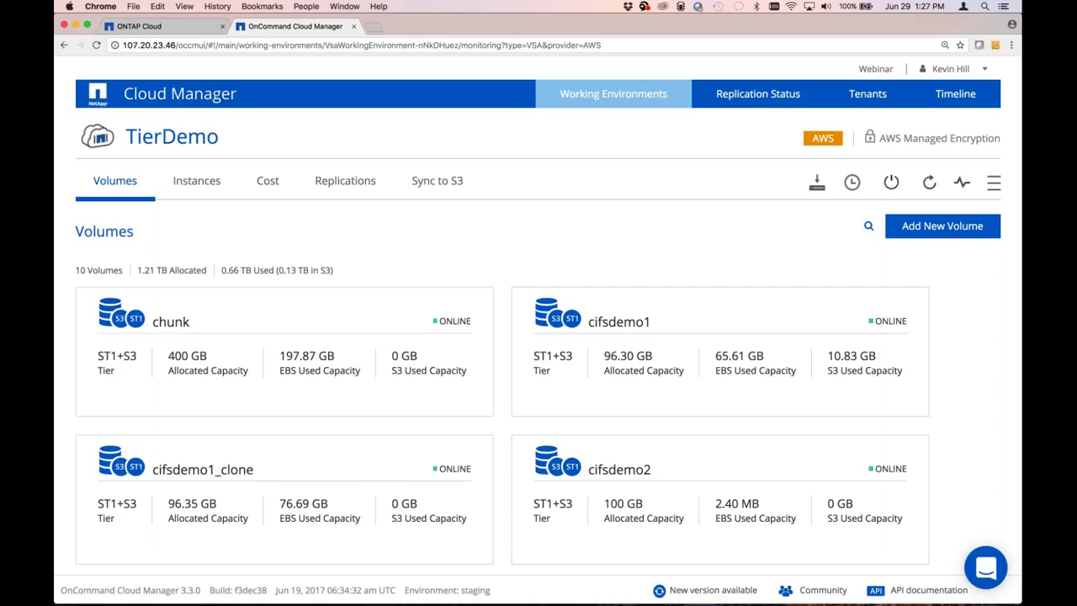
click(869, 226)
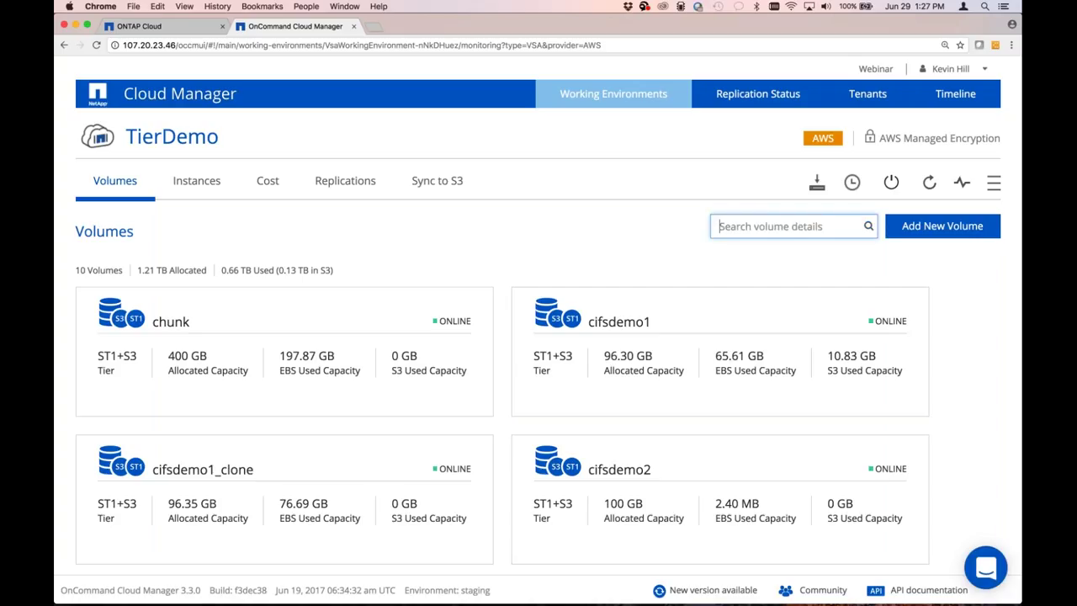
text(gr)
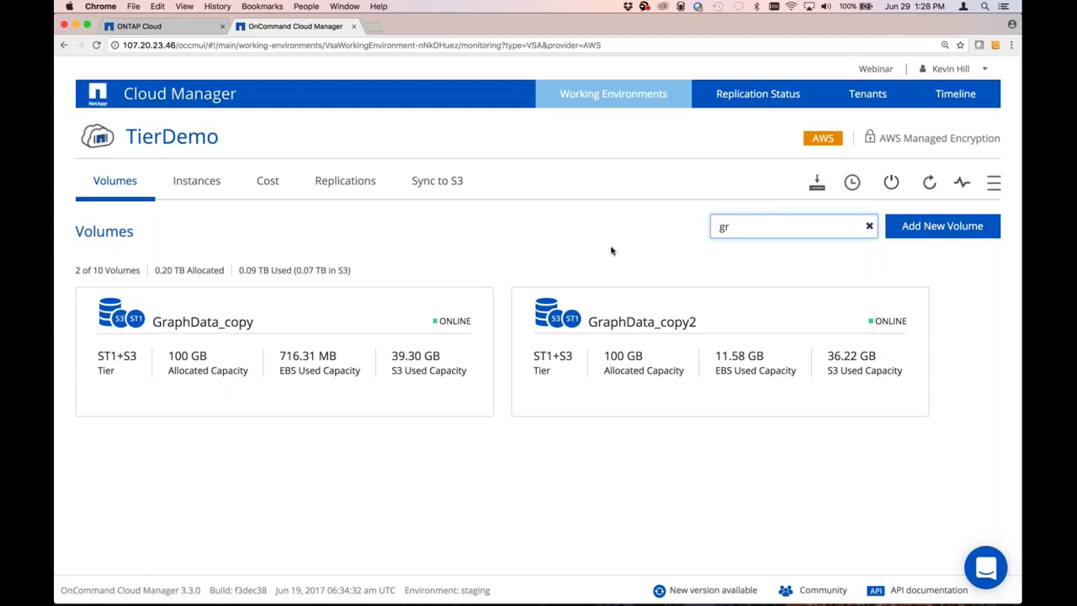
Step: View the detailed information of the GraphData_copy volume
click(410, 468)
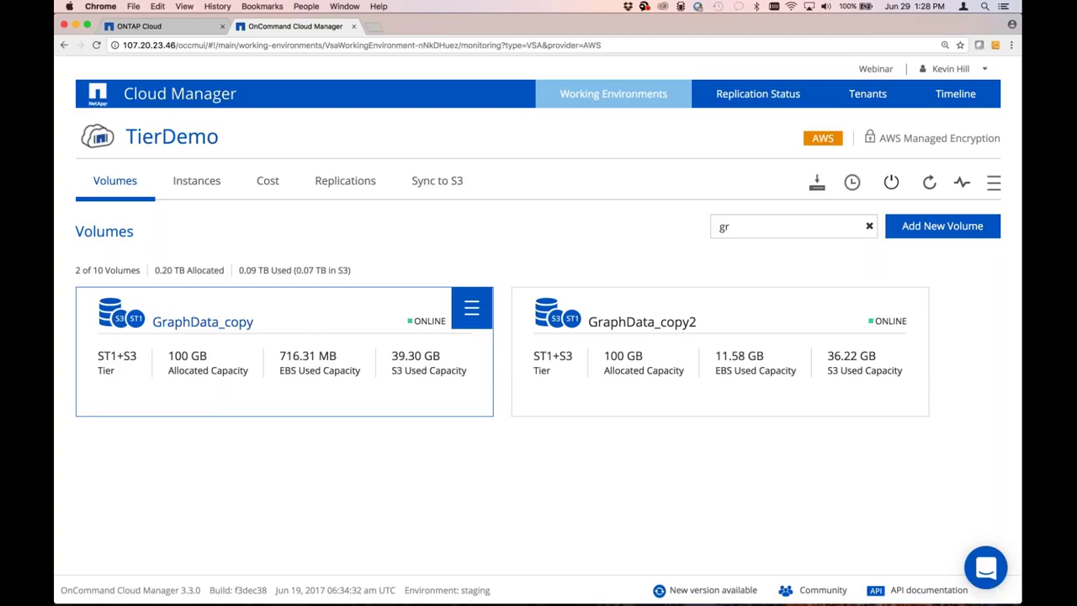
click(471, 318)
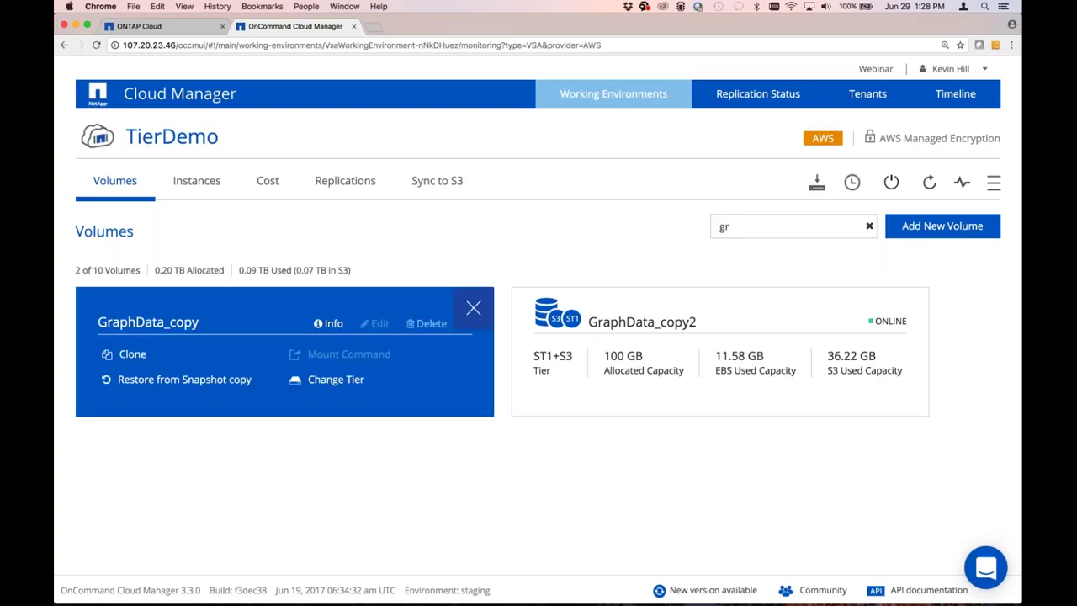
click(332, 323)
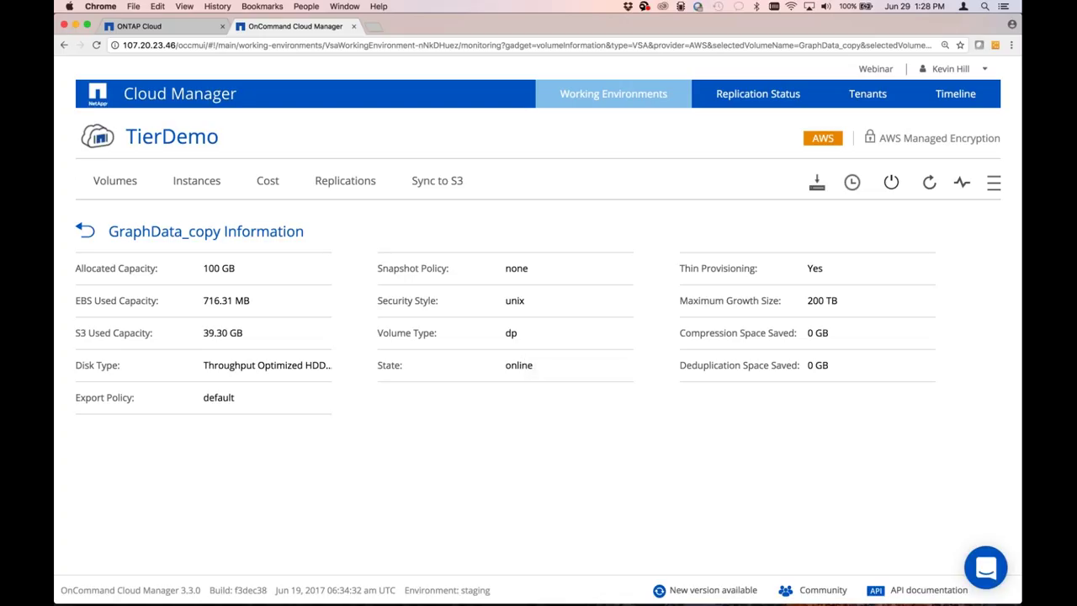
Step: Return to TierDemo's volume list, filter it by "gr" again, and compare the EBS and S3 usage of the GraphData copies
click(103, 227)
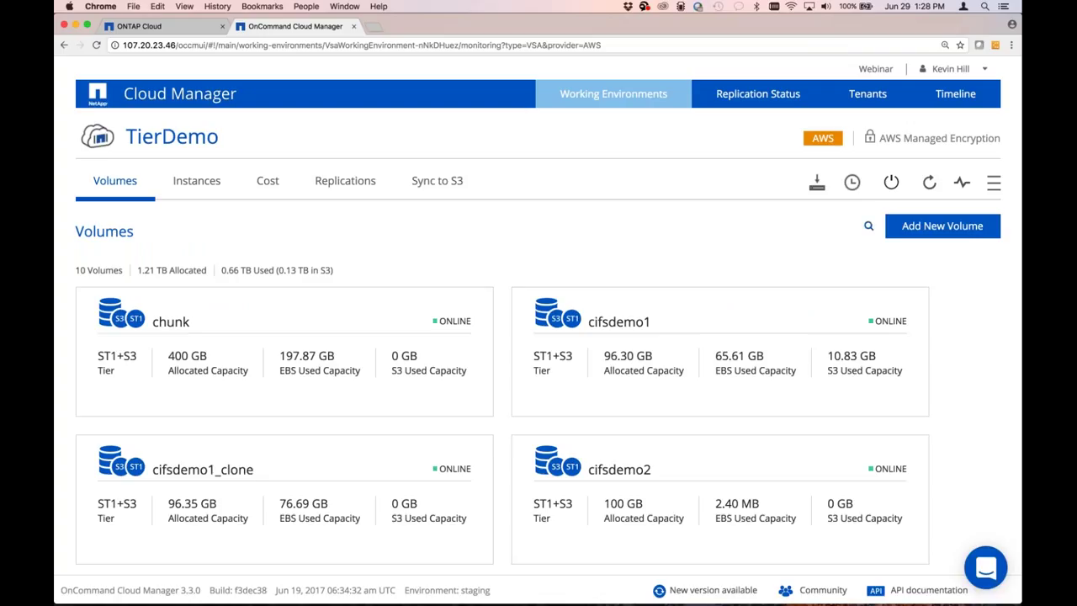
text(gr)
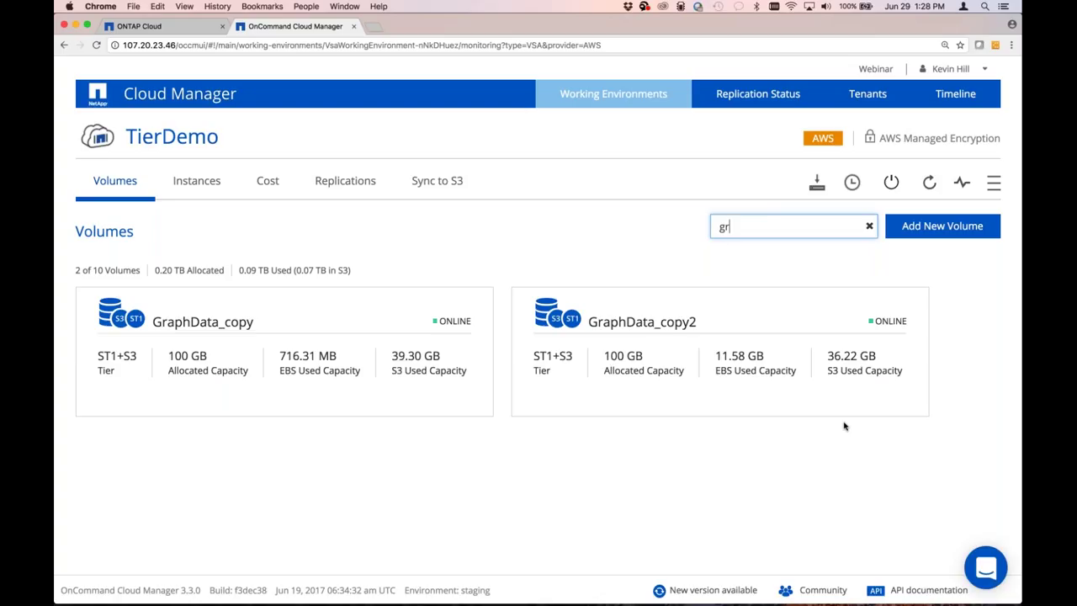
mouse_move(845, 404)
Step: Replace the volume filter with "sna" and examine the tier and the EBS and S3 usage of the Snapshot_Policy volume
key(BackSpace)
key(BackSpace)
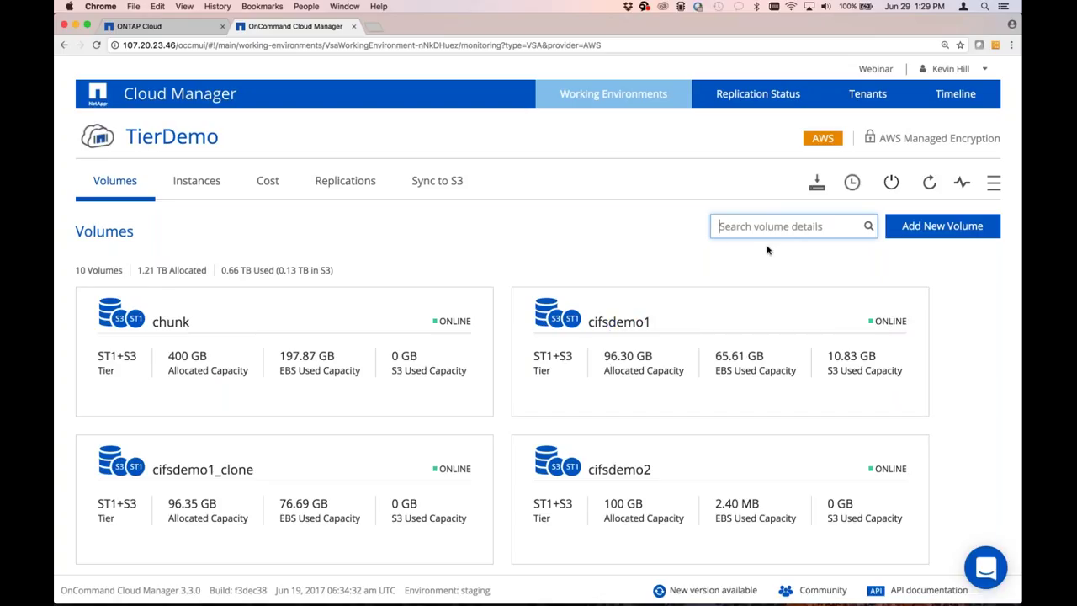
text(sna)
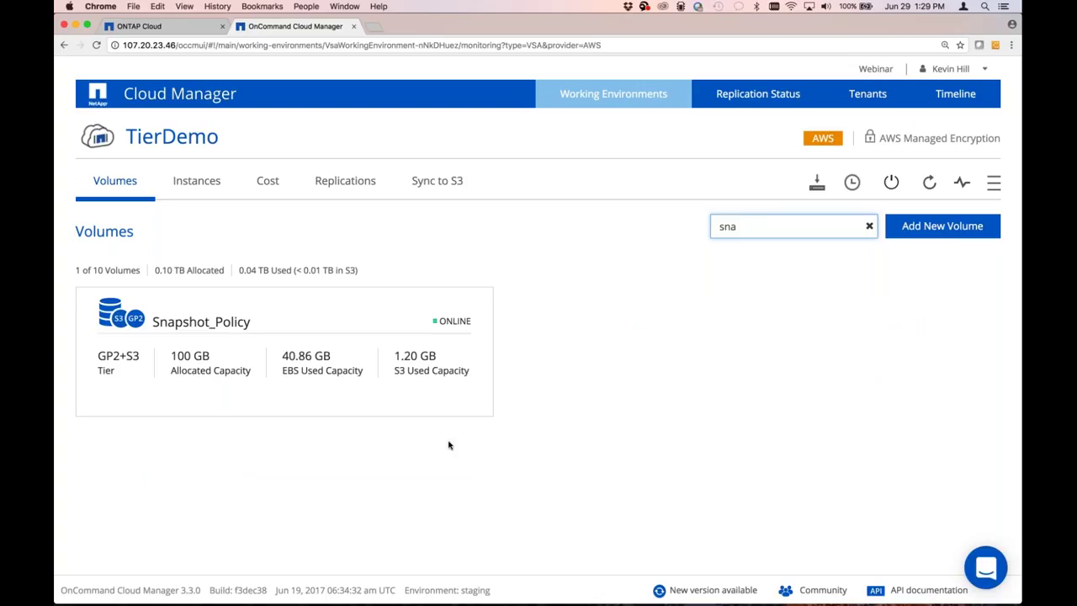
mouse_move(339, 406)
mouse_move(397, 413)
key(super+Tab)
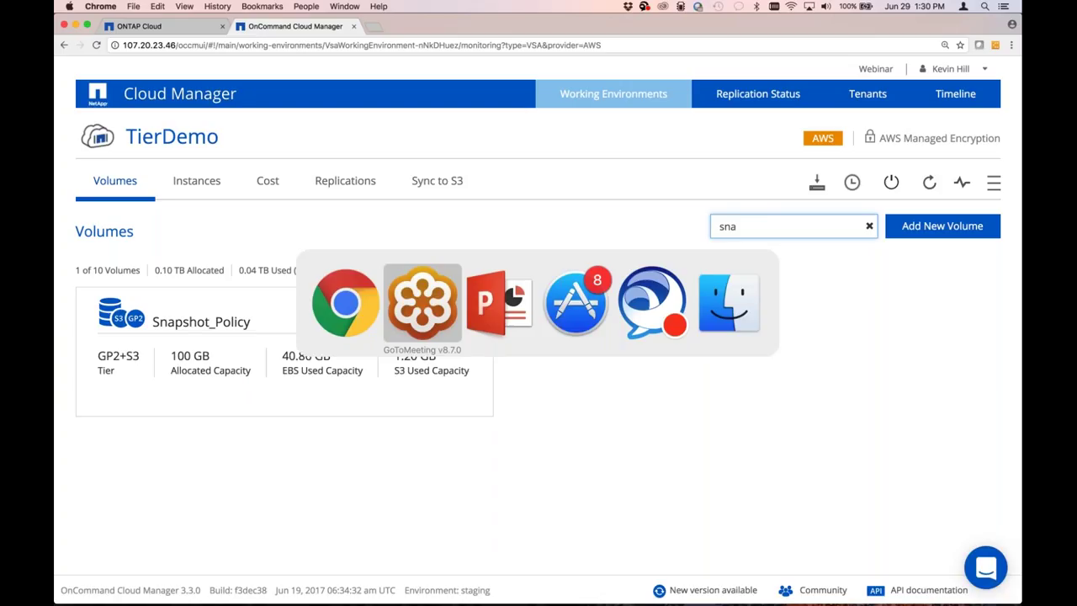